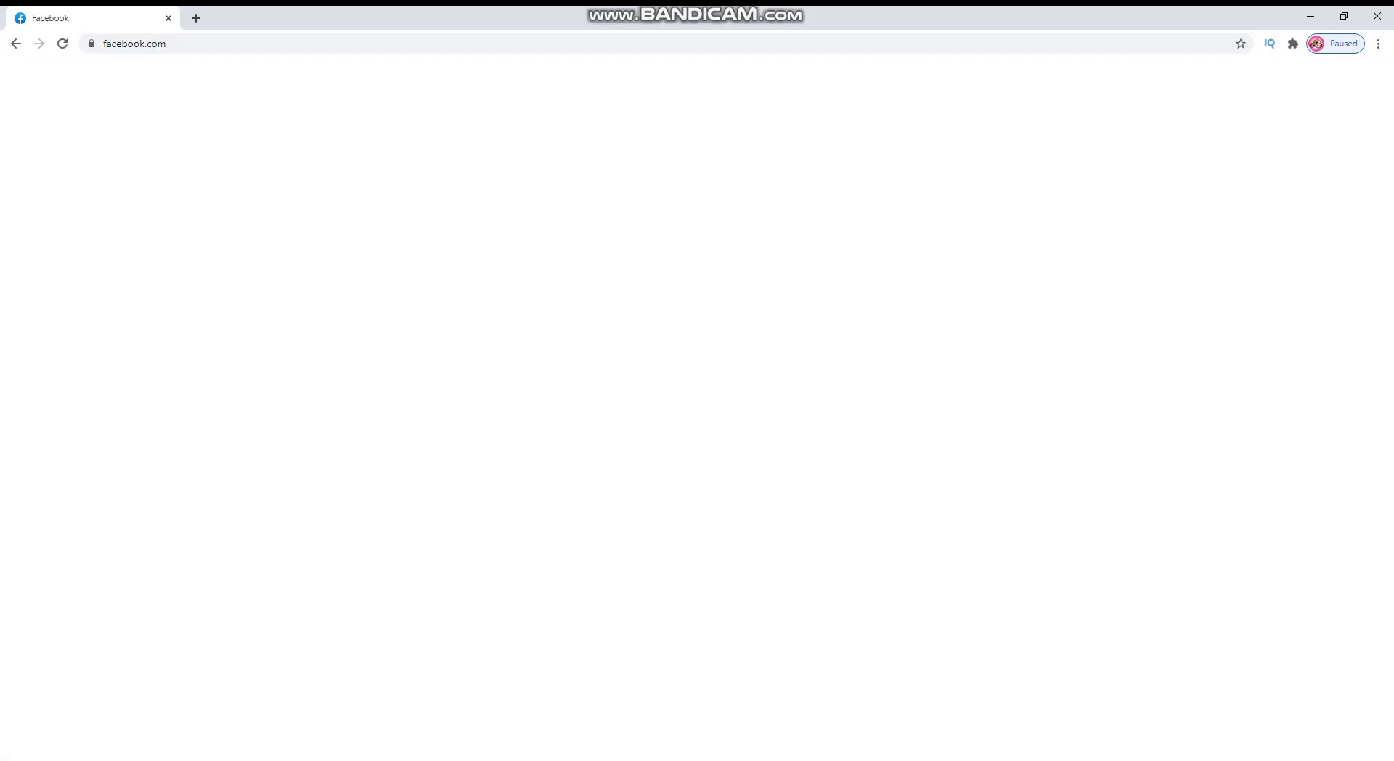
Minimise Chrome and Bandicam, then select the Adobe Illustrator CC 2018 desktop shortcut
left_click(1311, 16)
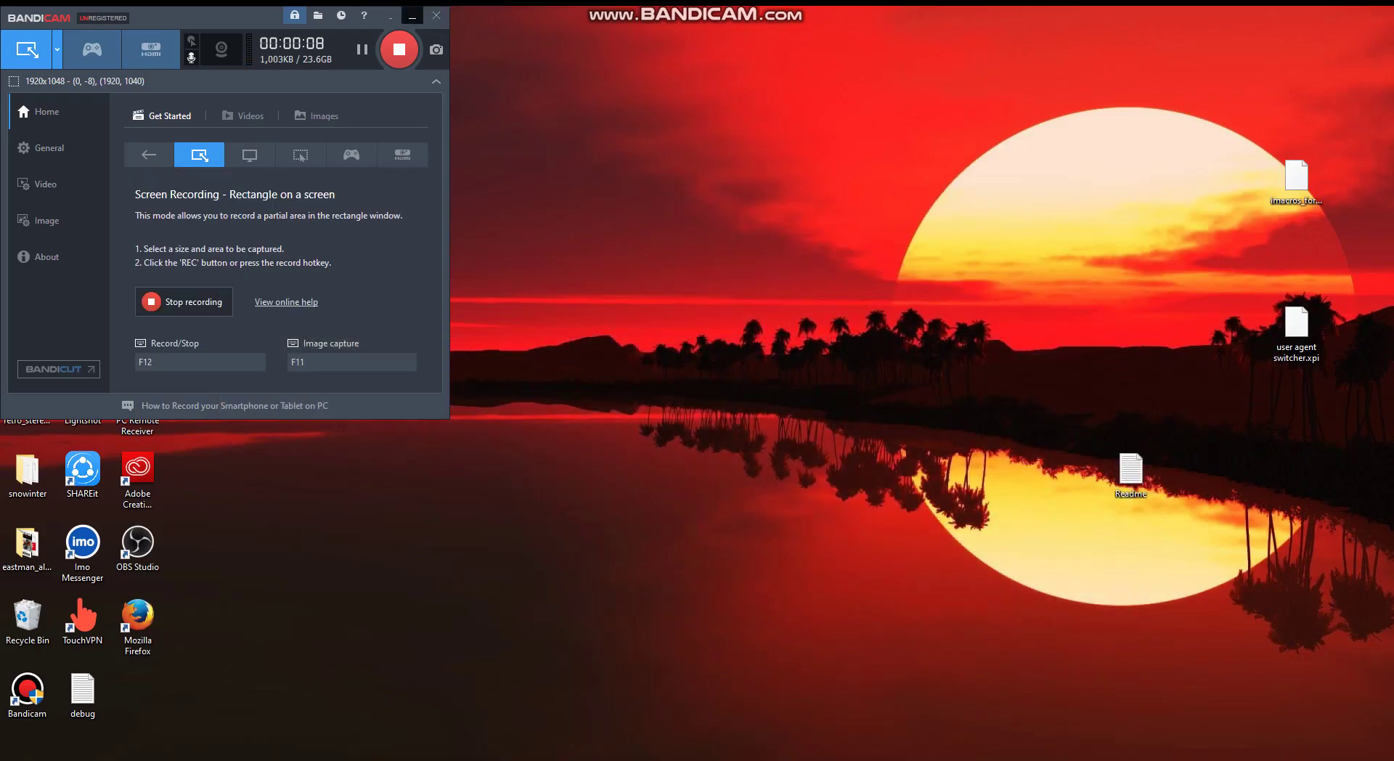
left_click(412, 16)
left_click(27, 32)
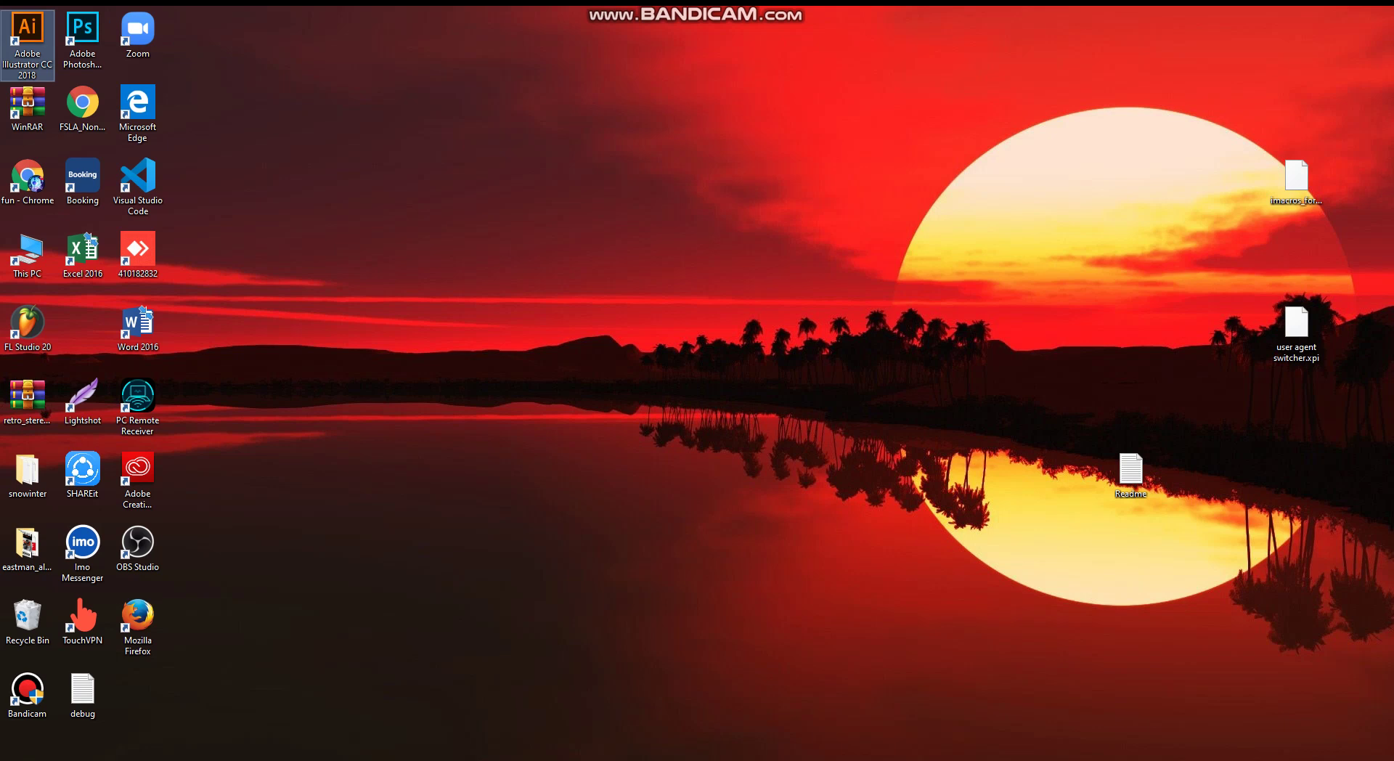
Launch Illustrator CC 2018 and dismiss the Autosaviour Pro about notice
key("Return")
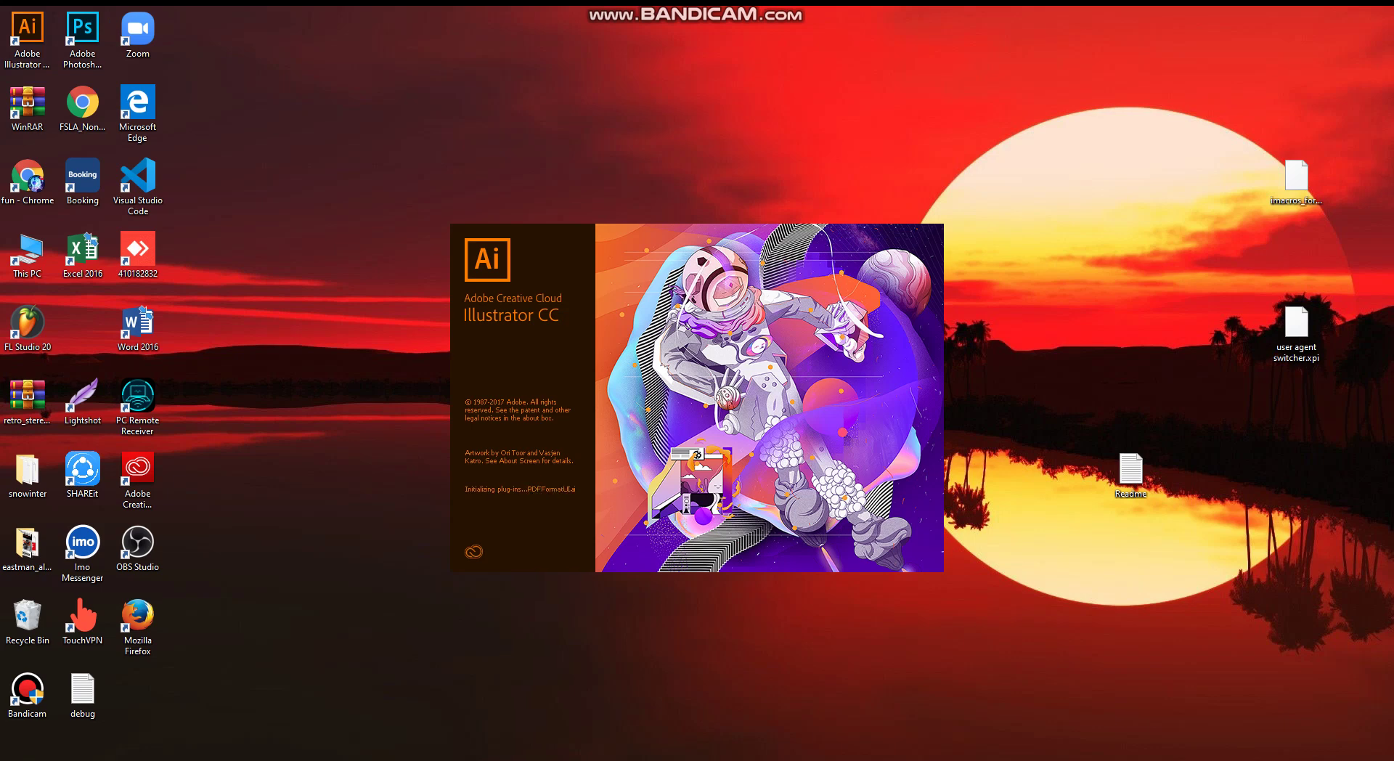
key("Return")
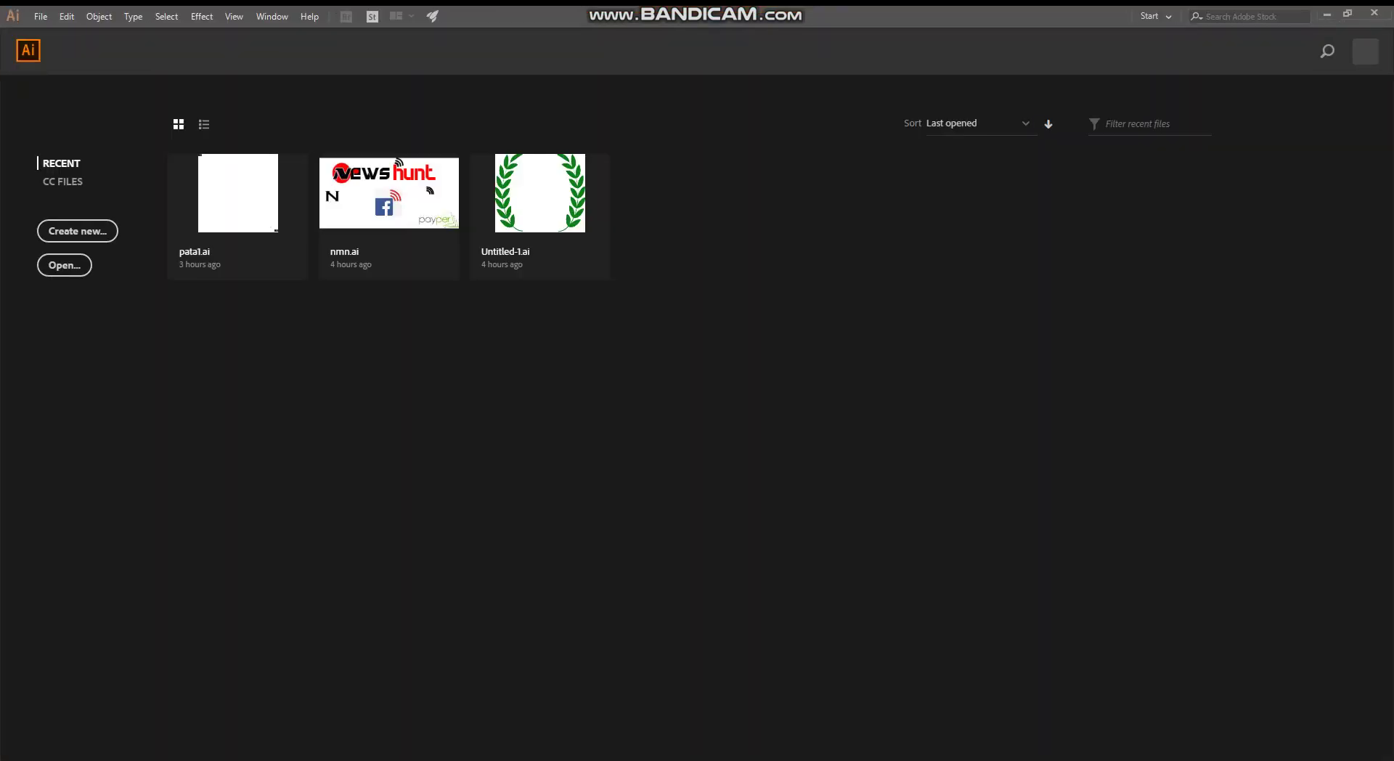
Create a new Web-Large 1920 × 1080 px document via File > New
left_click(41, 16)
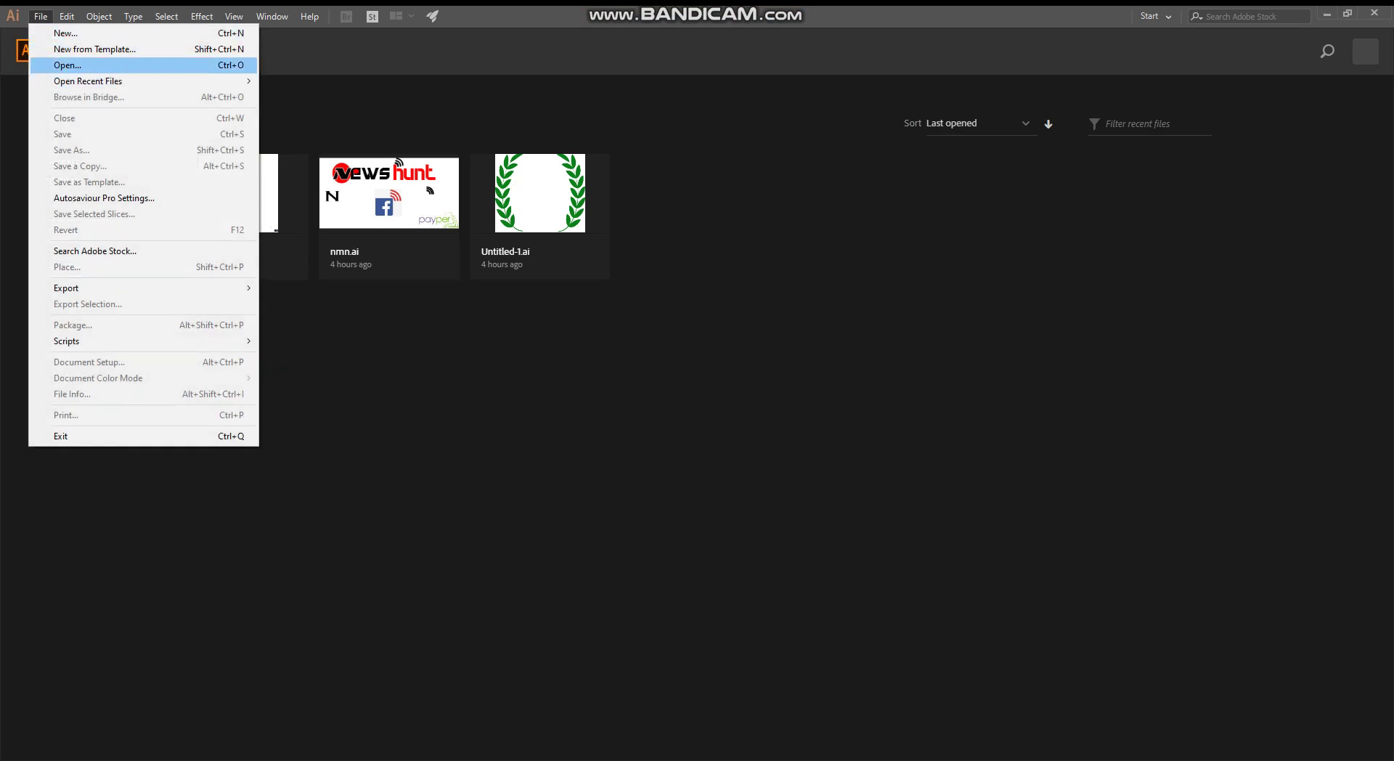
left_click(65, 32)
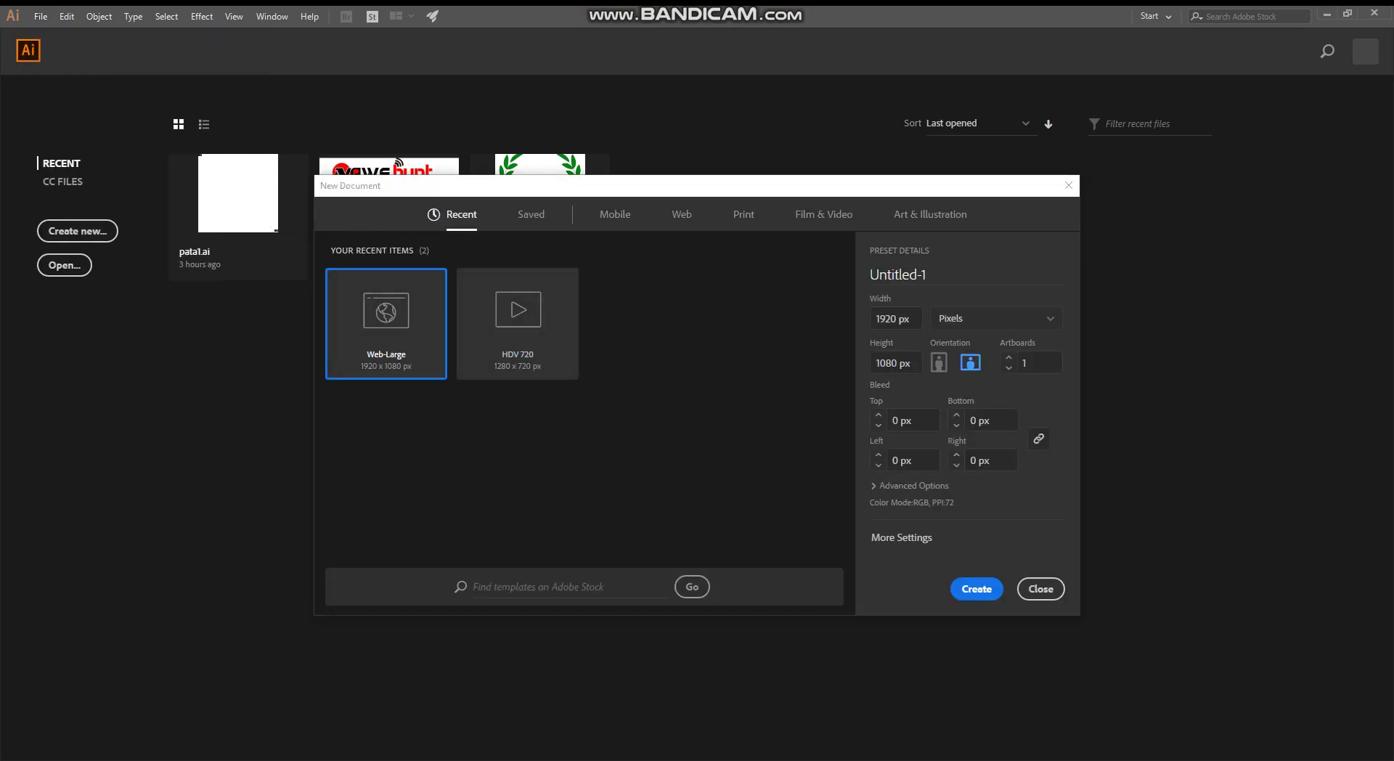
key("Escape")
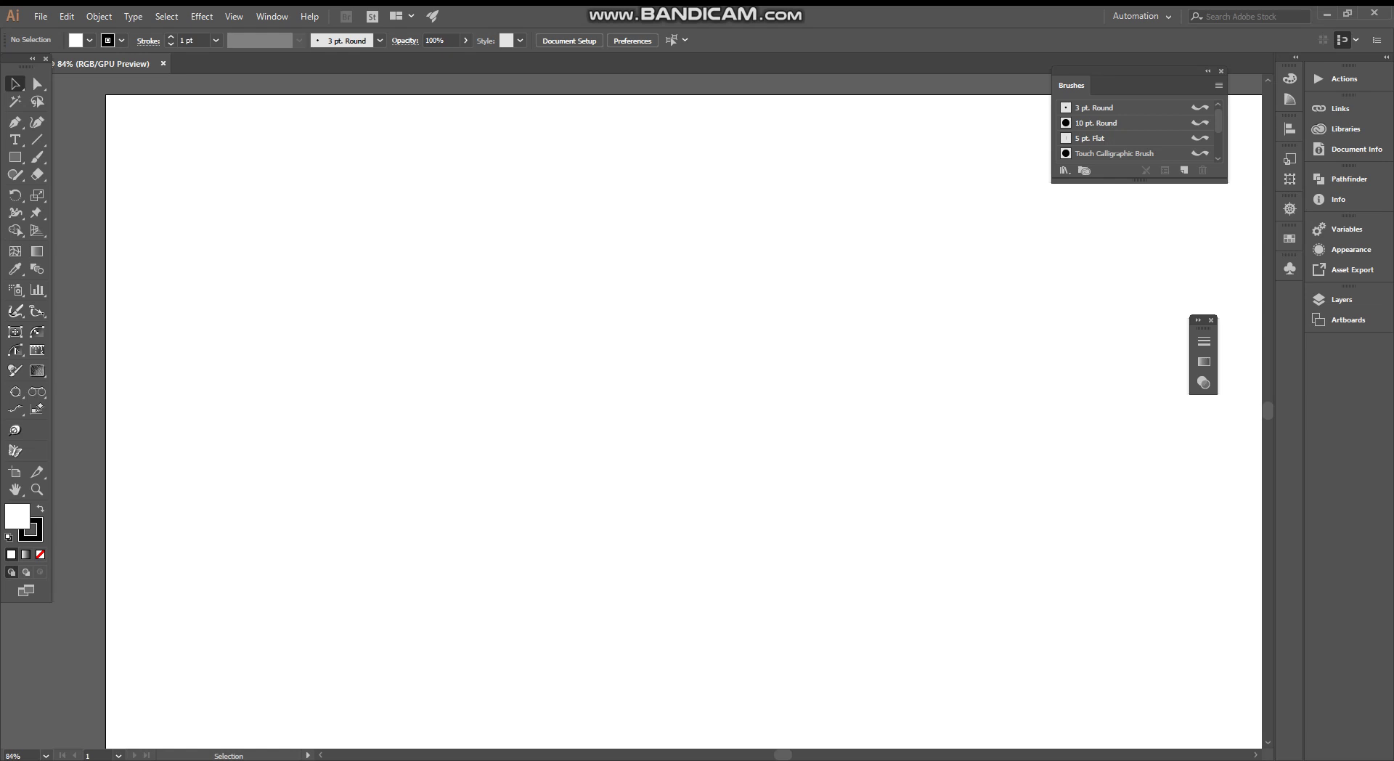
In Chrome, run a Google search for 'logo' in a new tab
left_click(1327, 14)
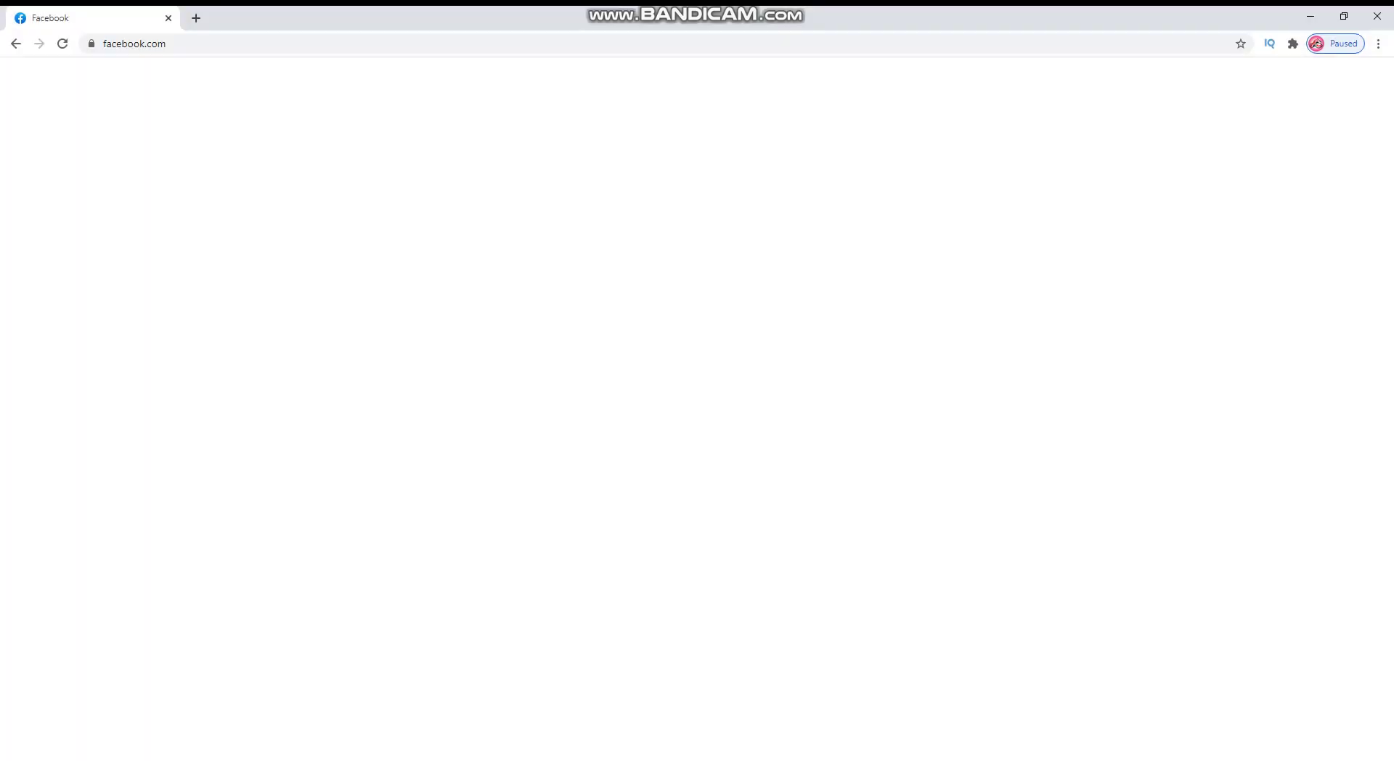
left_click(196, 17)
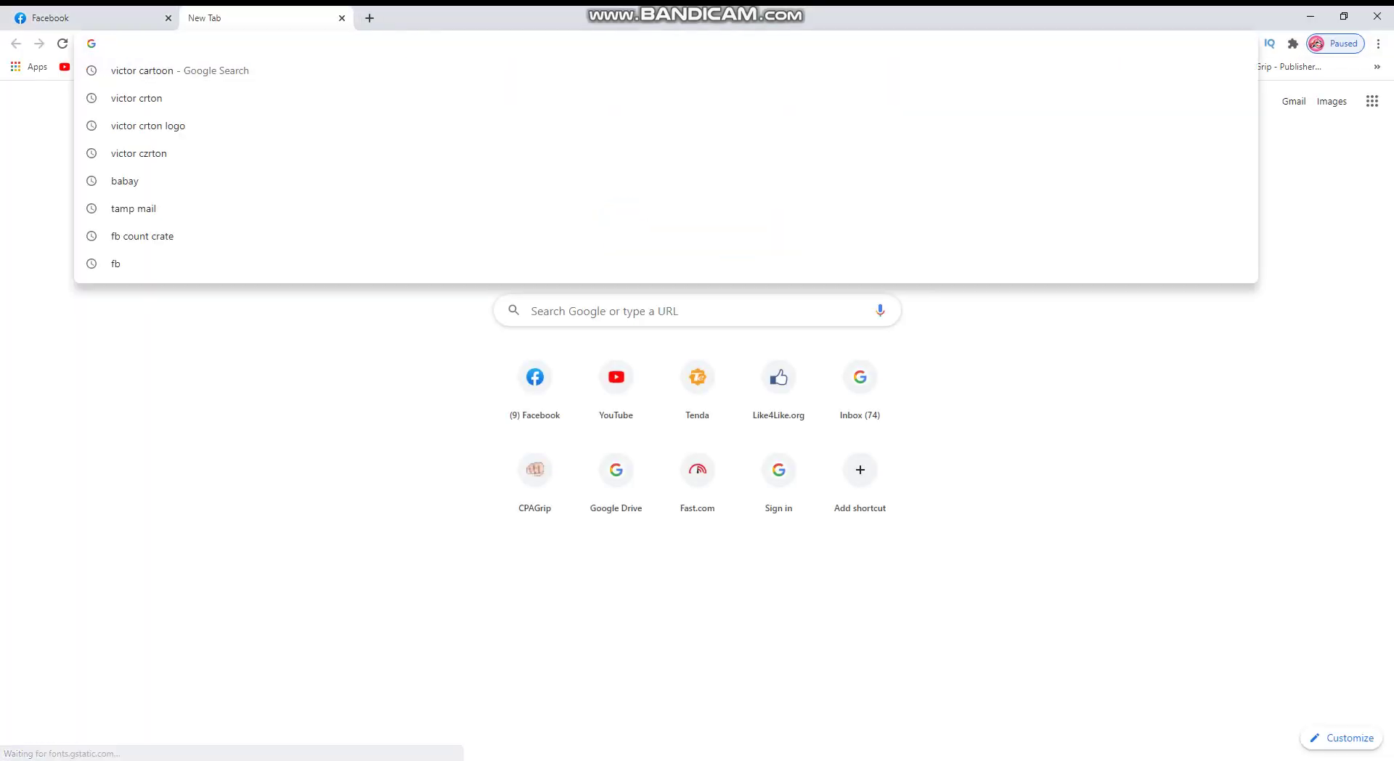
left_click(369, 17)
left_click(290, 43)
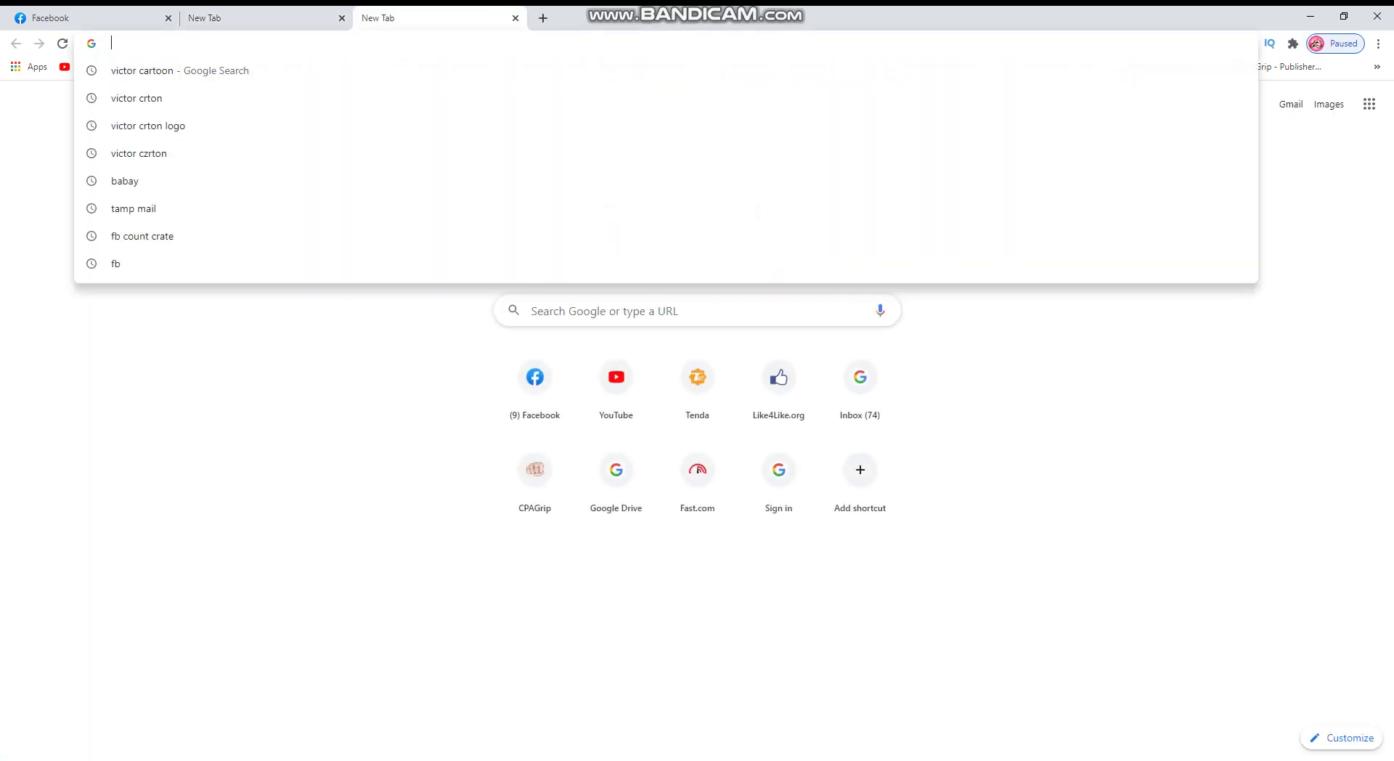
type("logo")
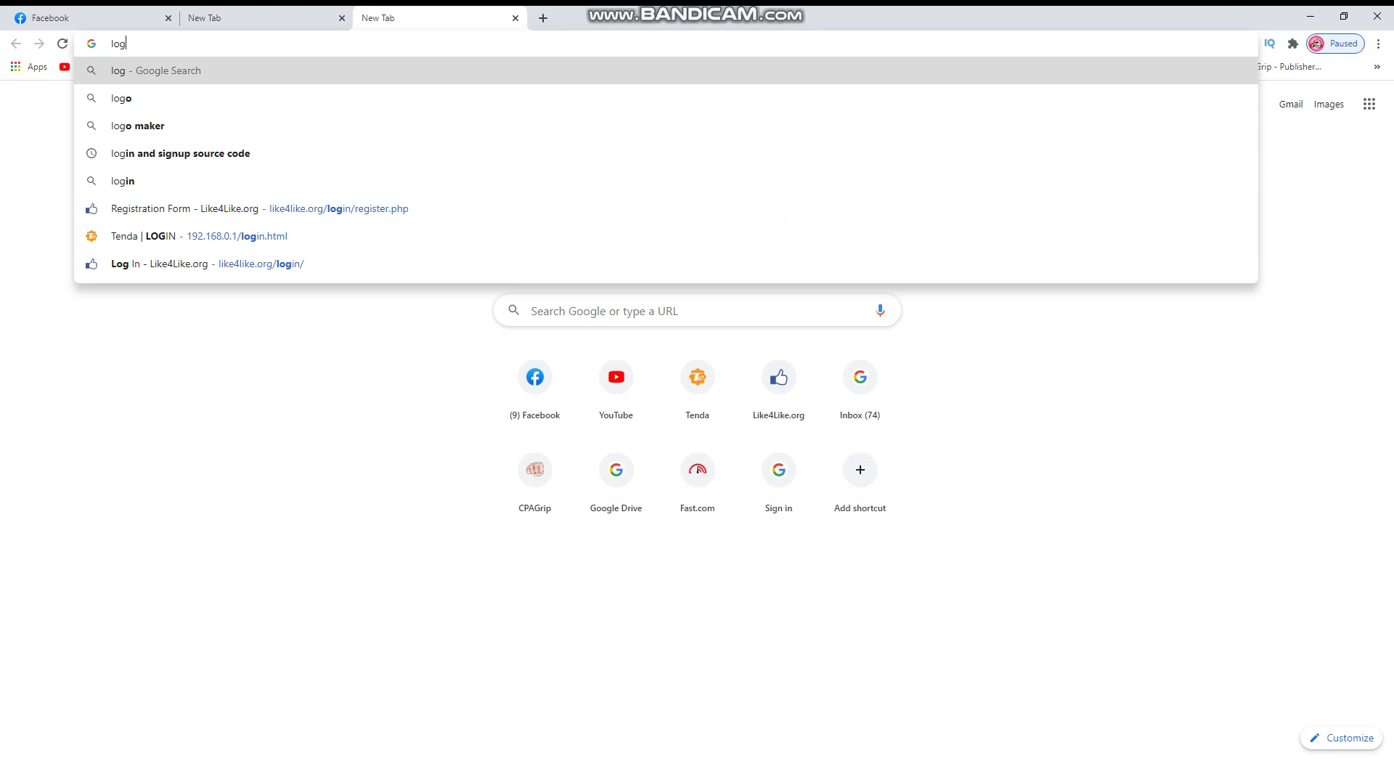
key("Return")
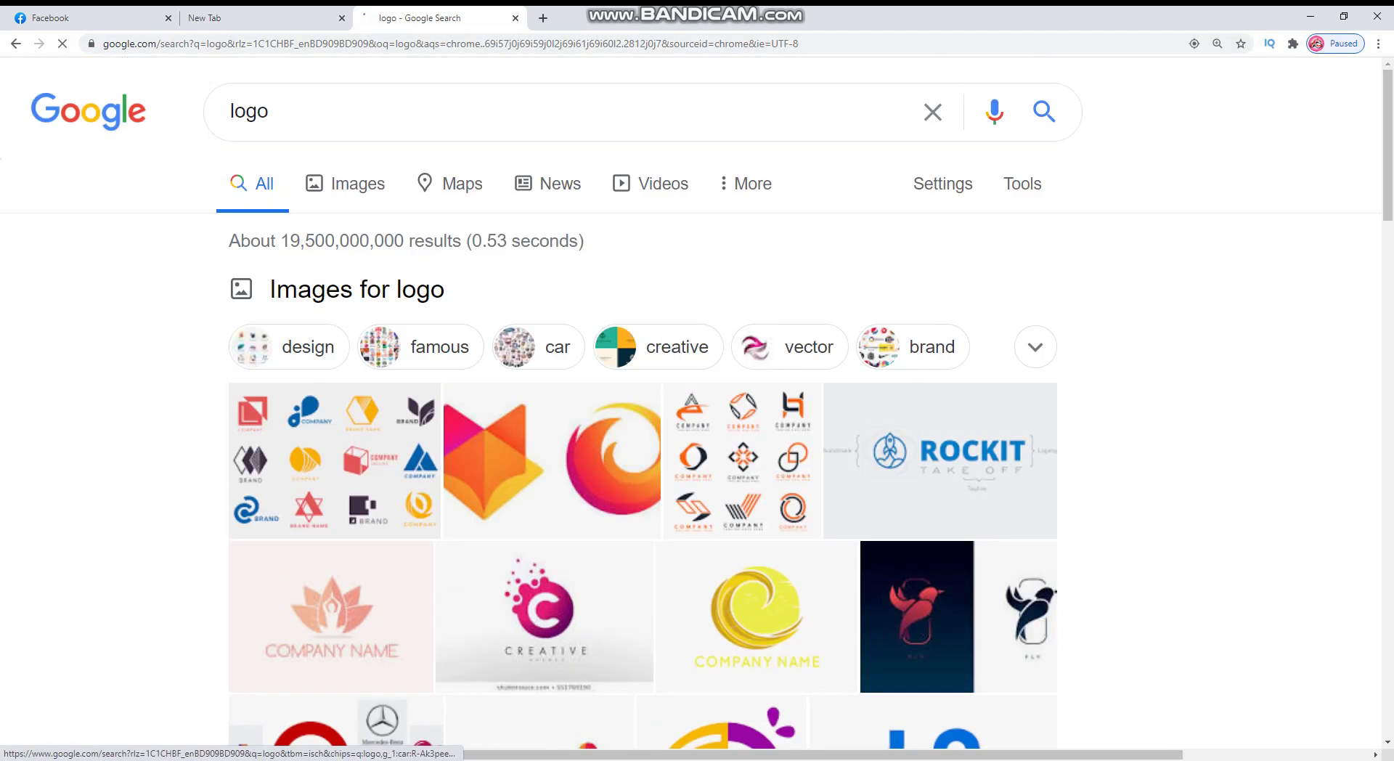
Copy the Lion head image from the Images results and return to Illustrator
left_click(345, 183)
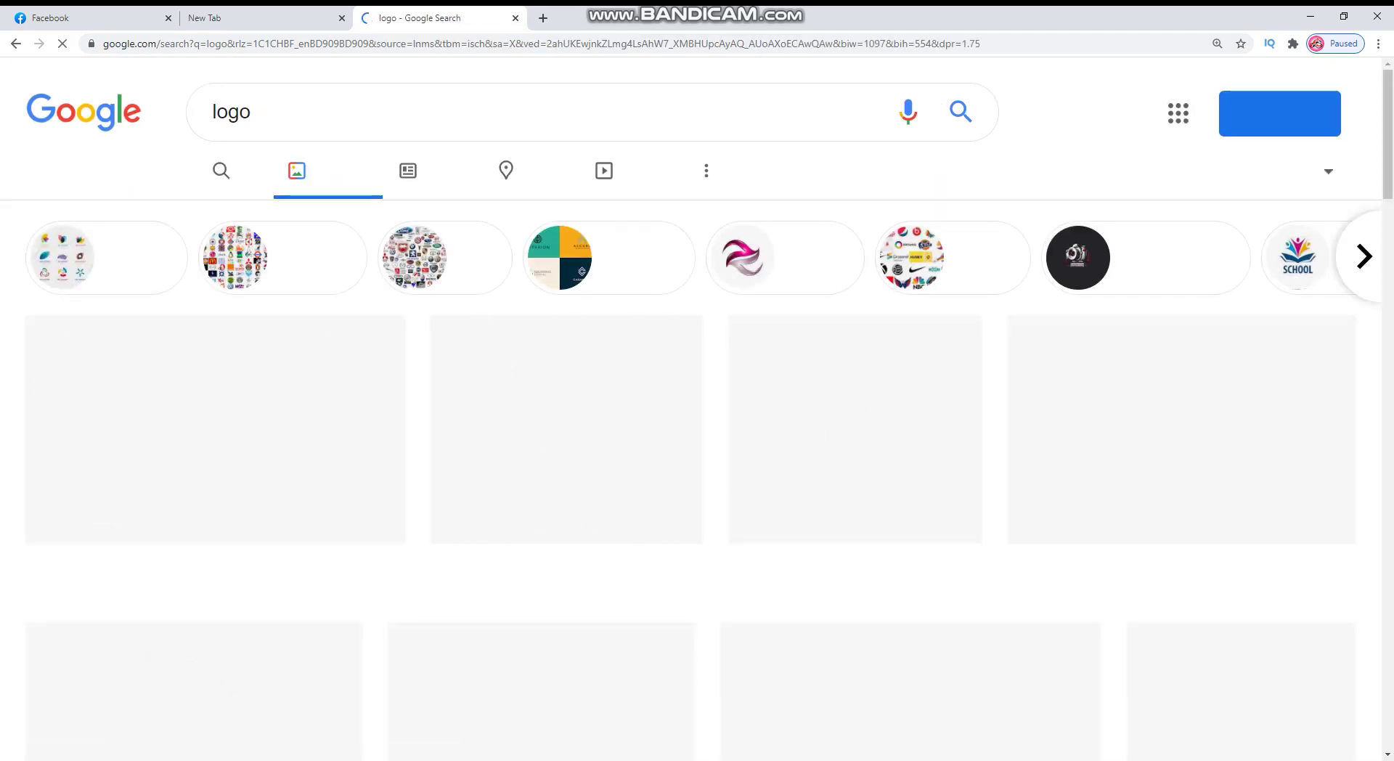
scroll(541, 225, "down", 5)
scroll(541, 225, "down", 2)
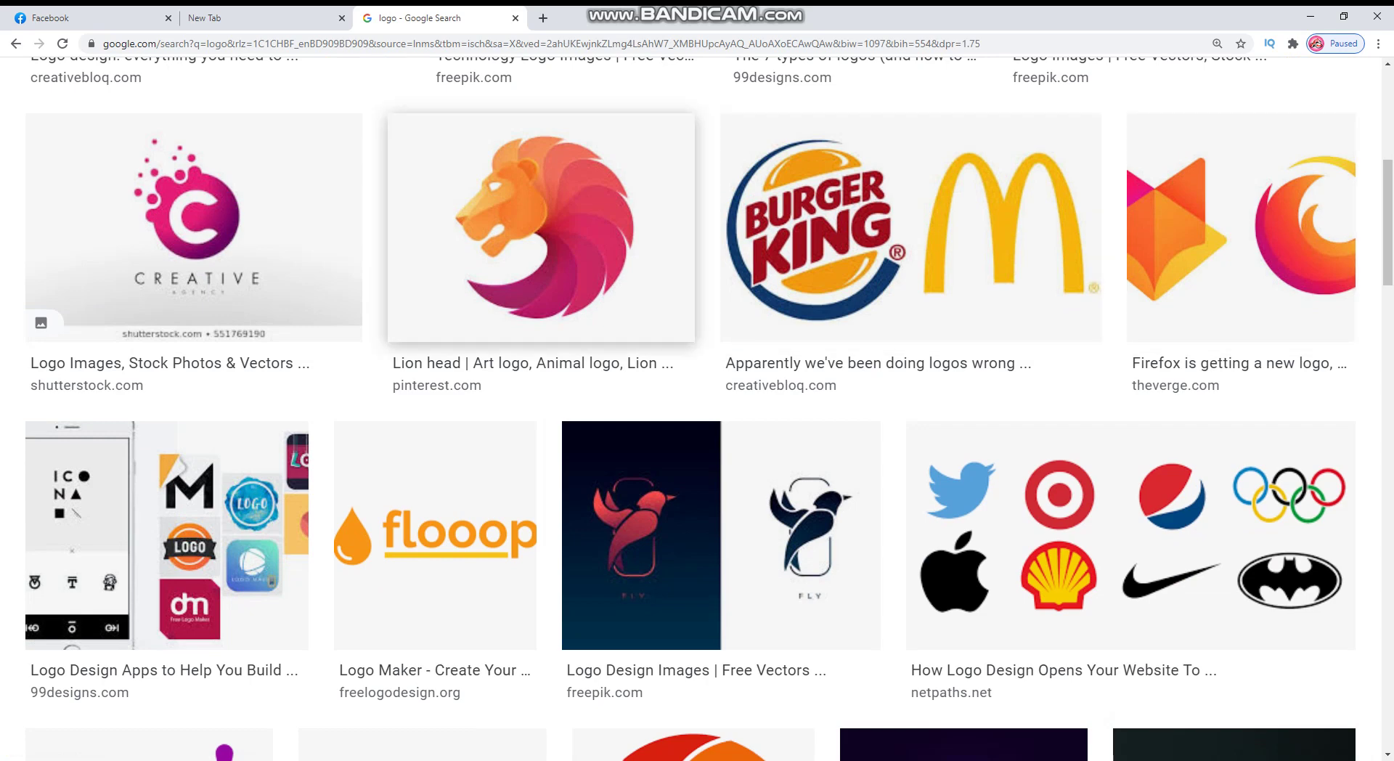
right_click(538, 212)
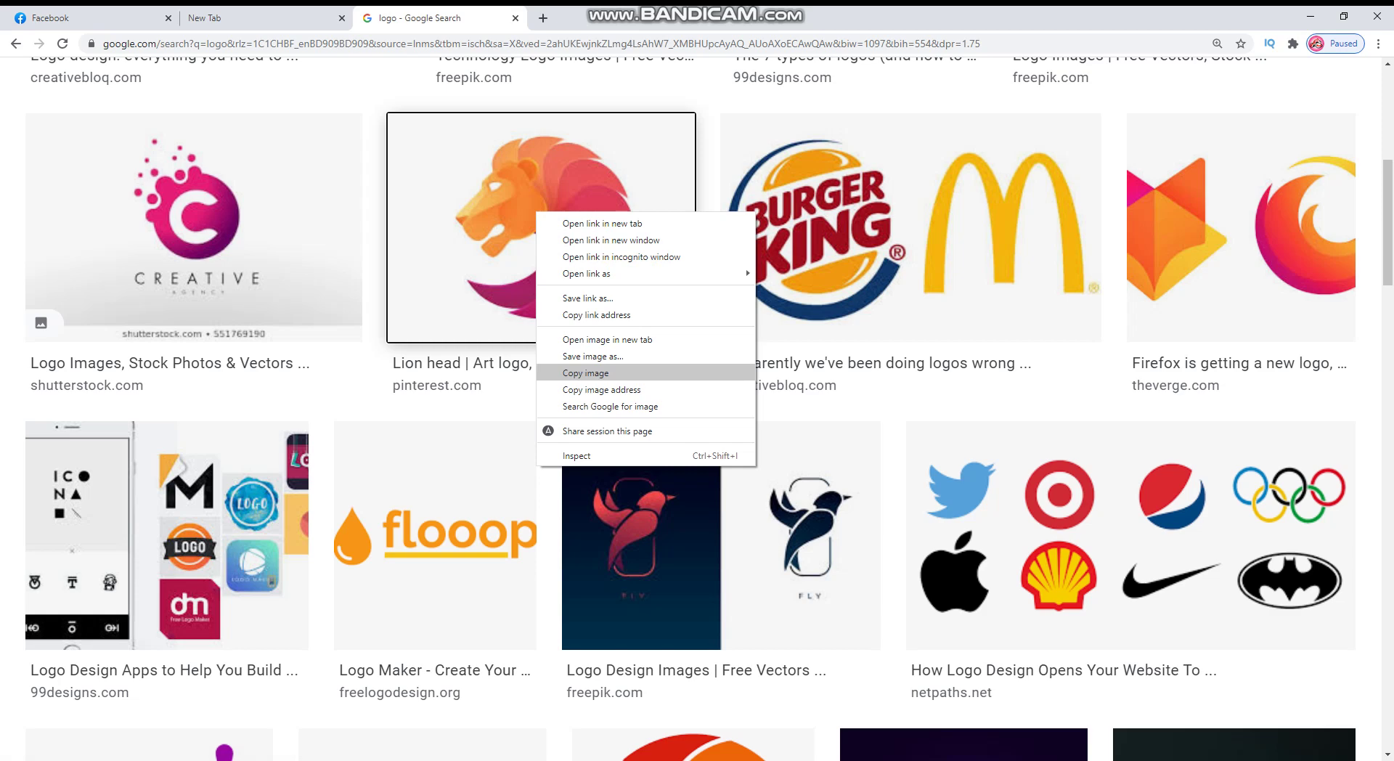
left_click(586, 373)
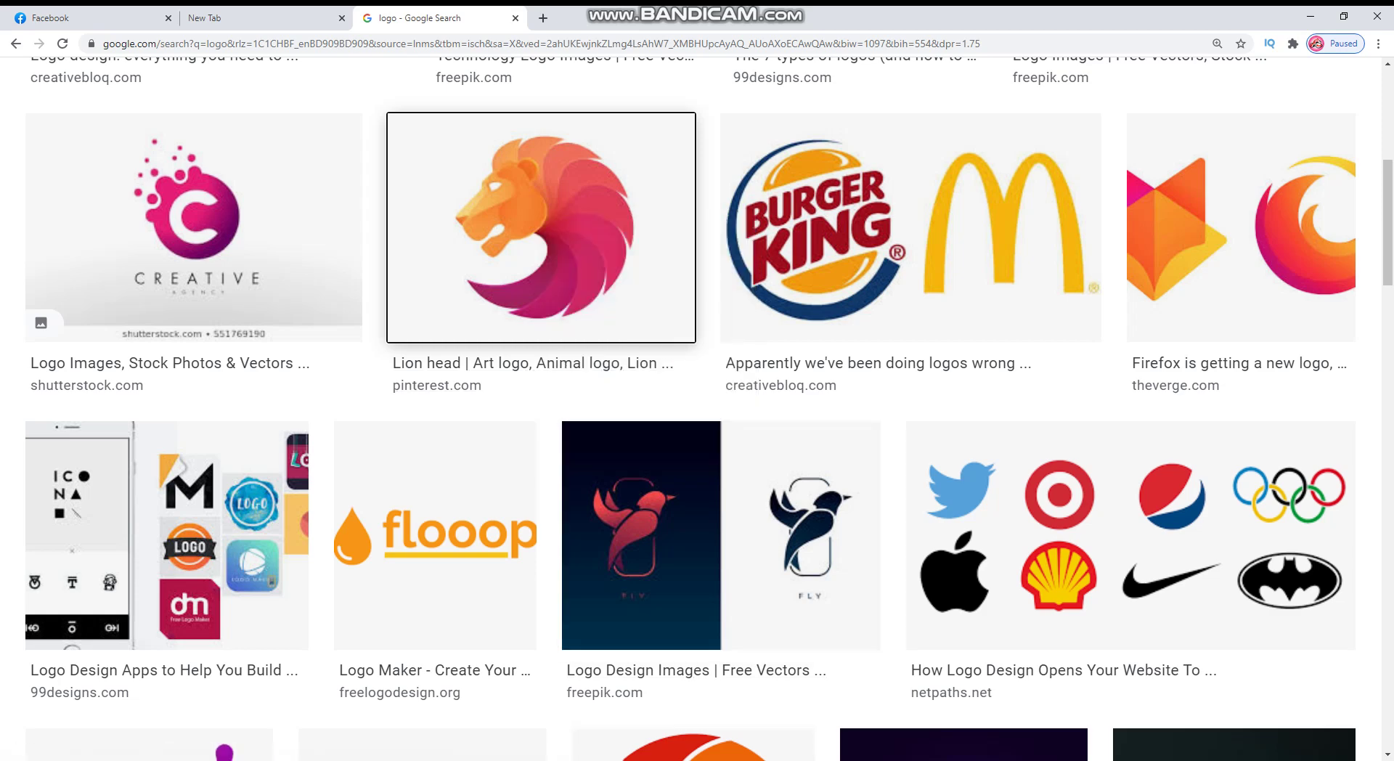
key("alt+Tab")
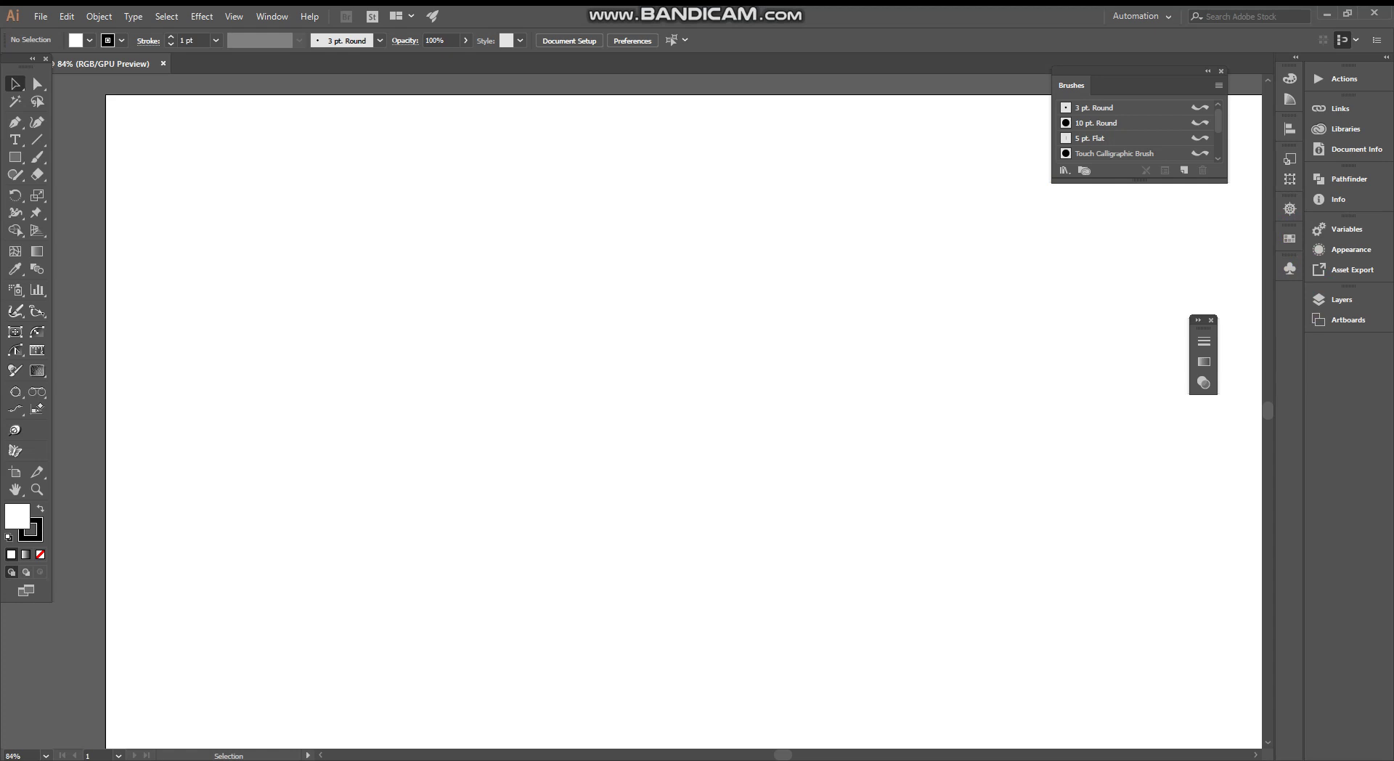
Paste the copied lion-head image onto the centre of the artboard
key("a")
key("v")
key("a")
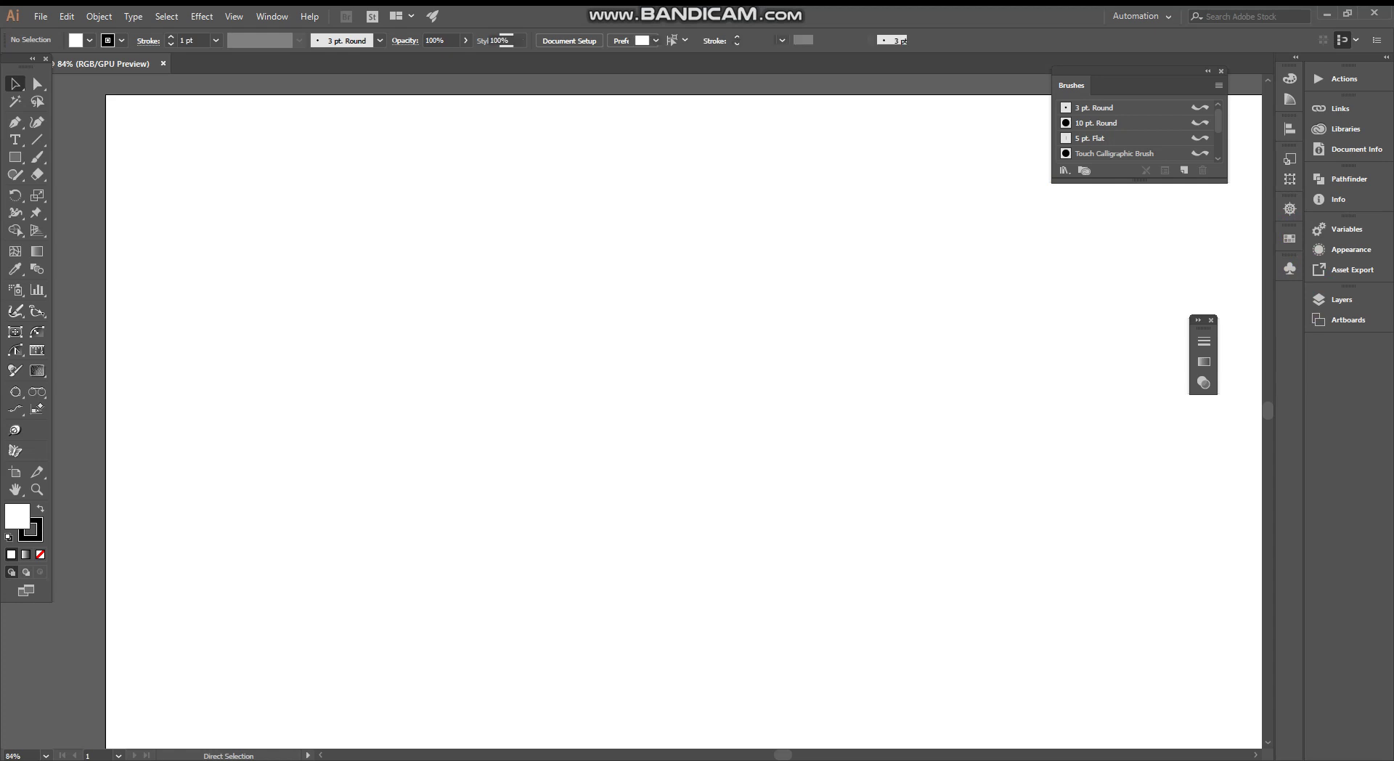
key("ctrl+v")
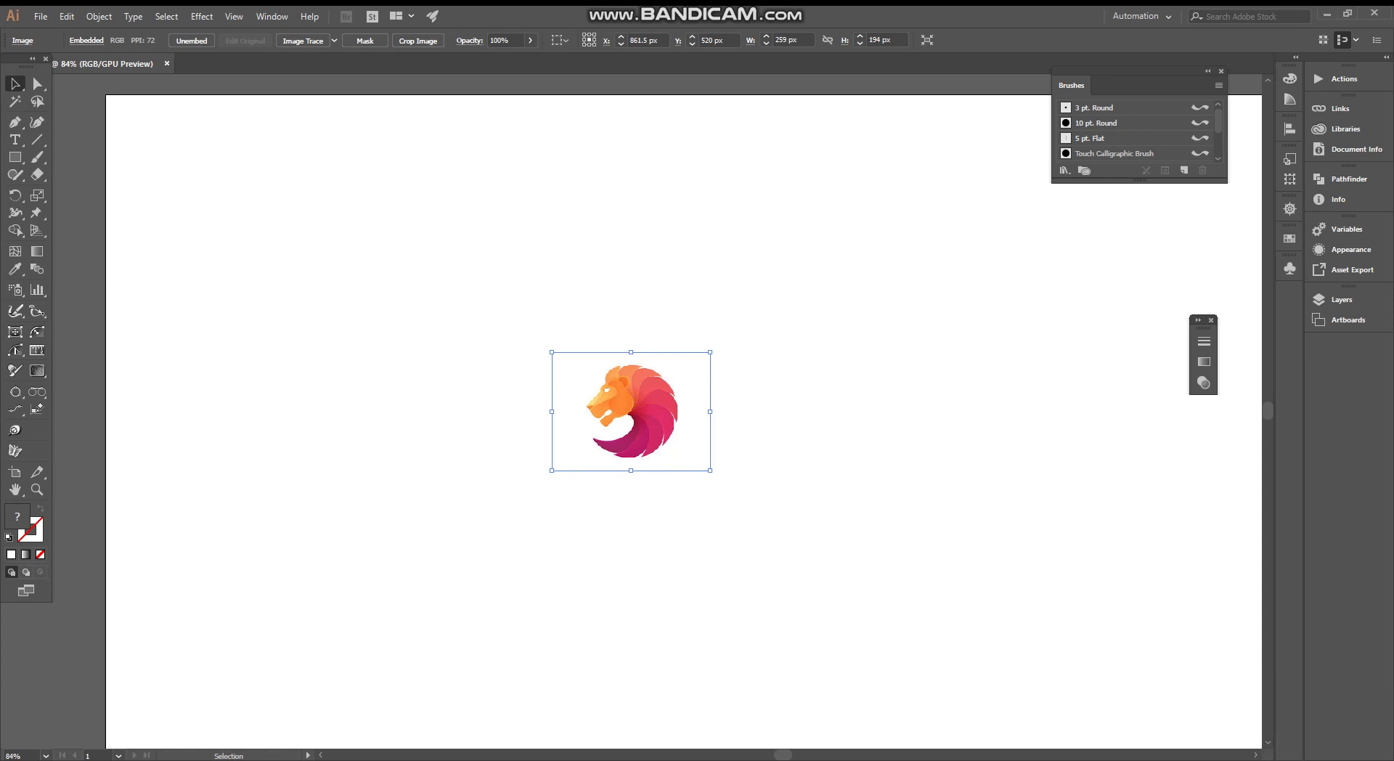
right_click(15, 84)
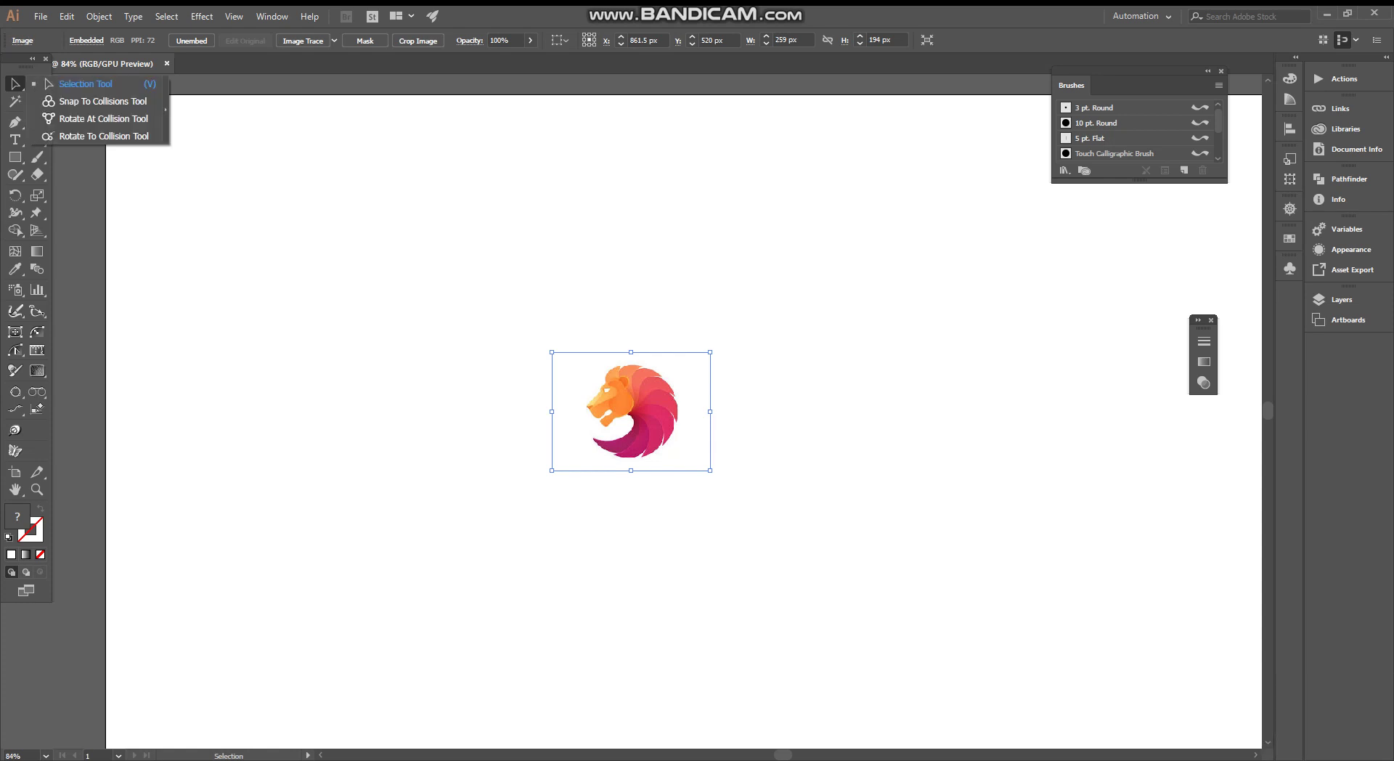
Duplicate the lion to the right, then duplicate both lions below, making four copies
key("Escape")
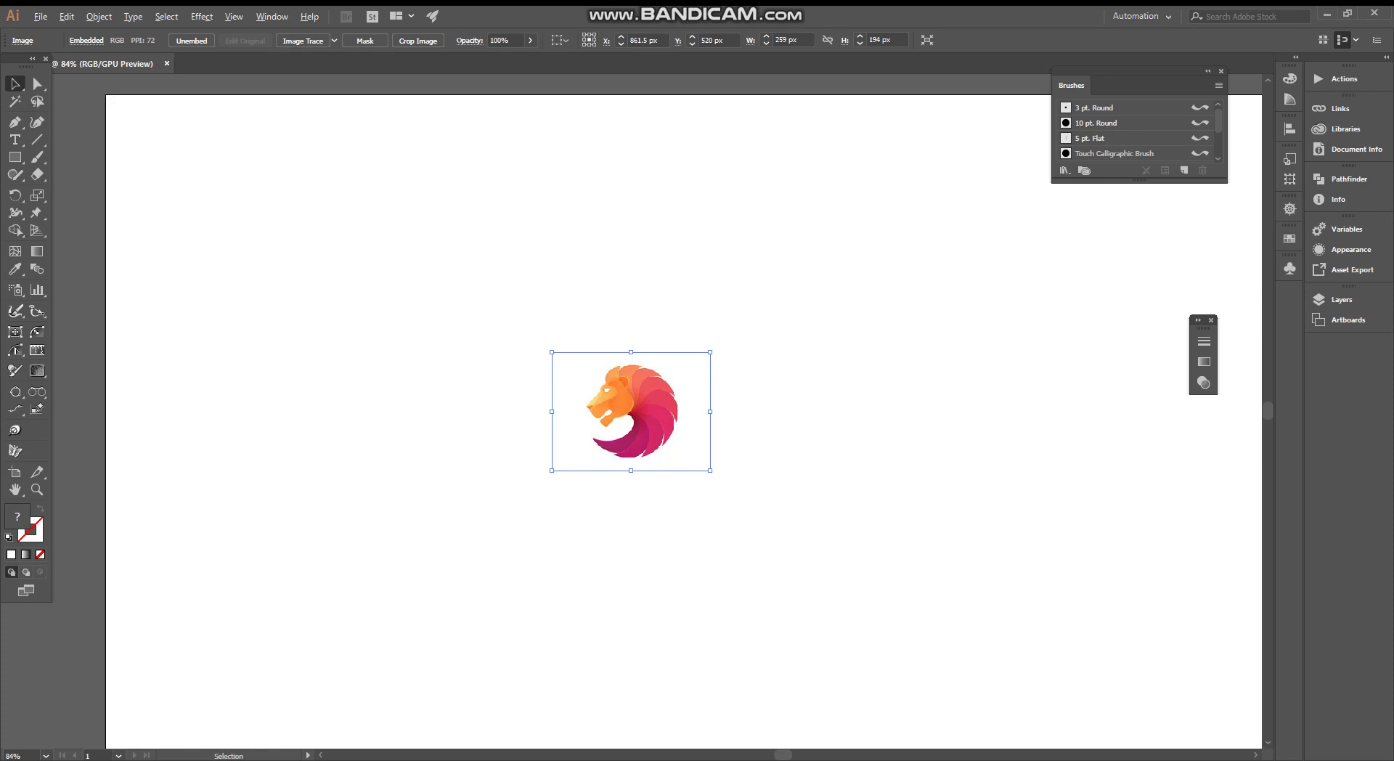
left_click_drag(648, 410, 890, 403)
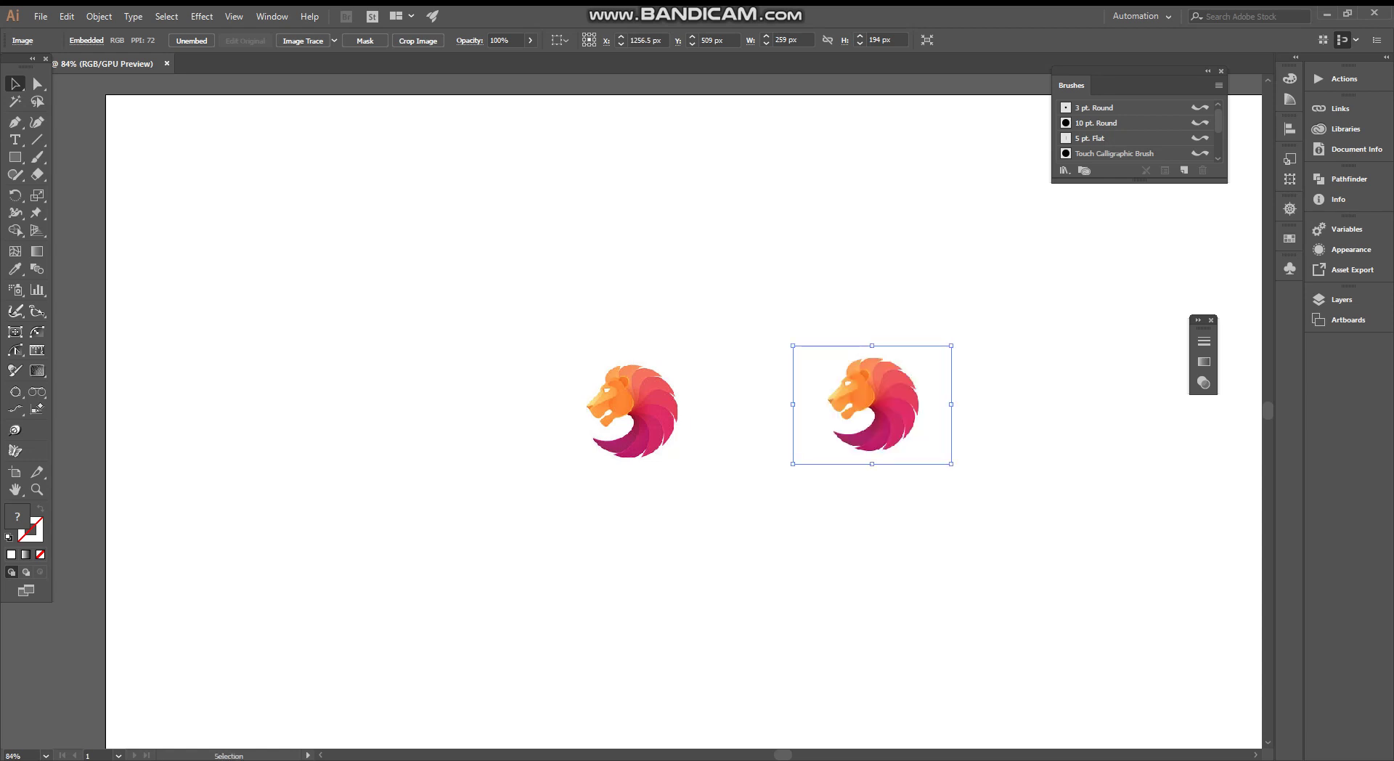
key("ctrl+shift+a")
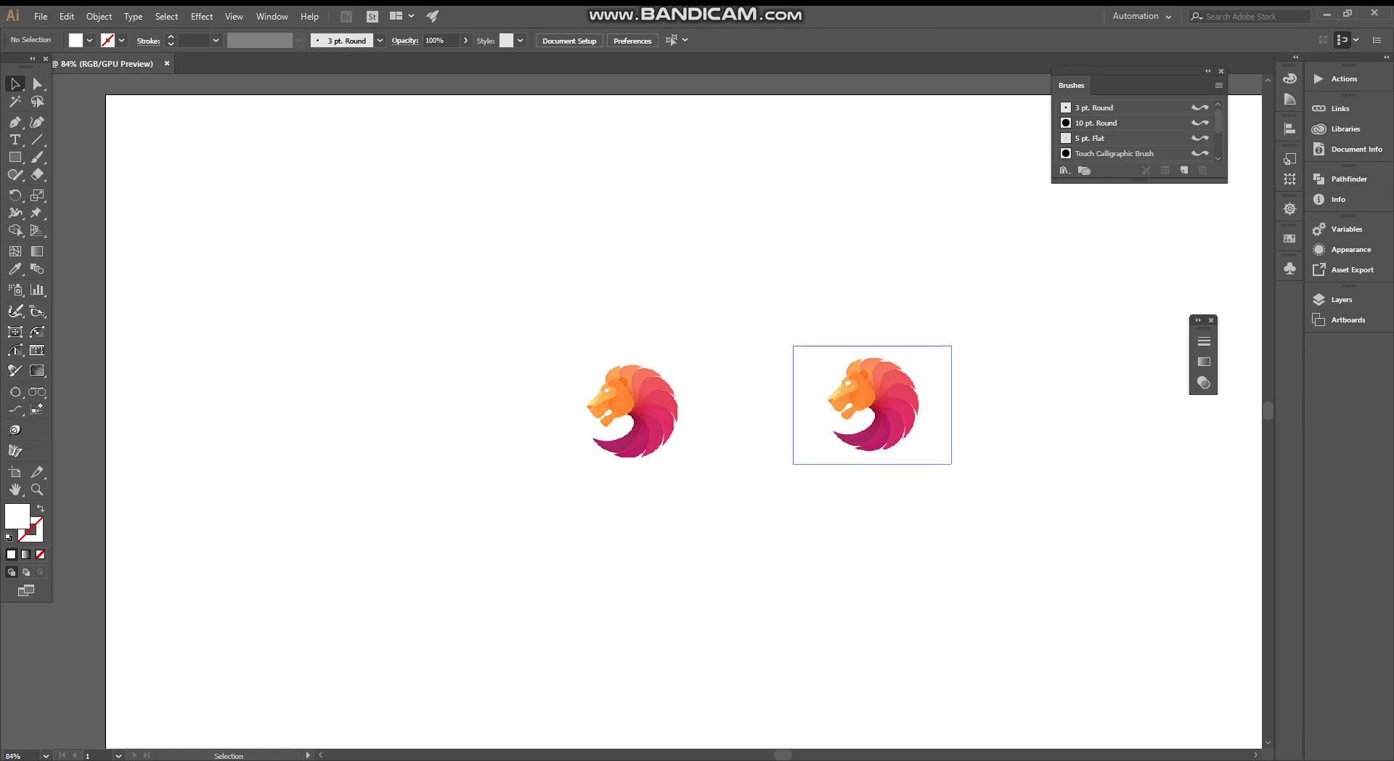
scroll(653, 421, "right", 2)
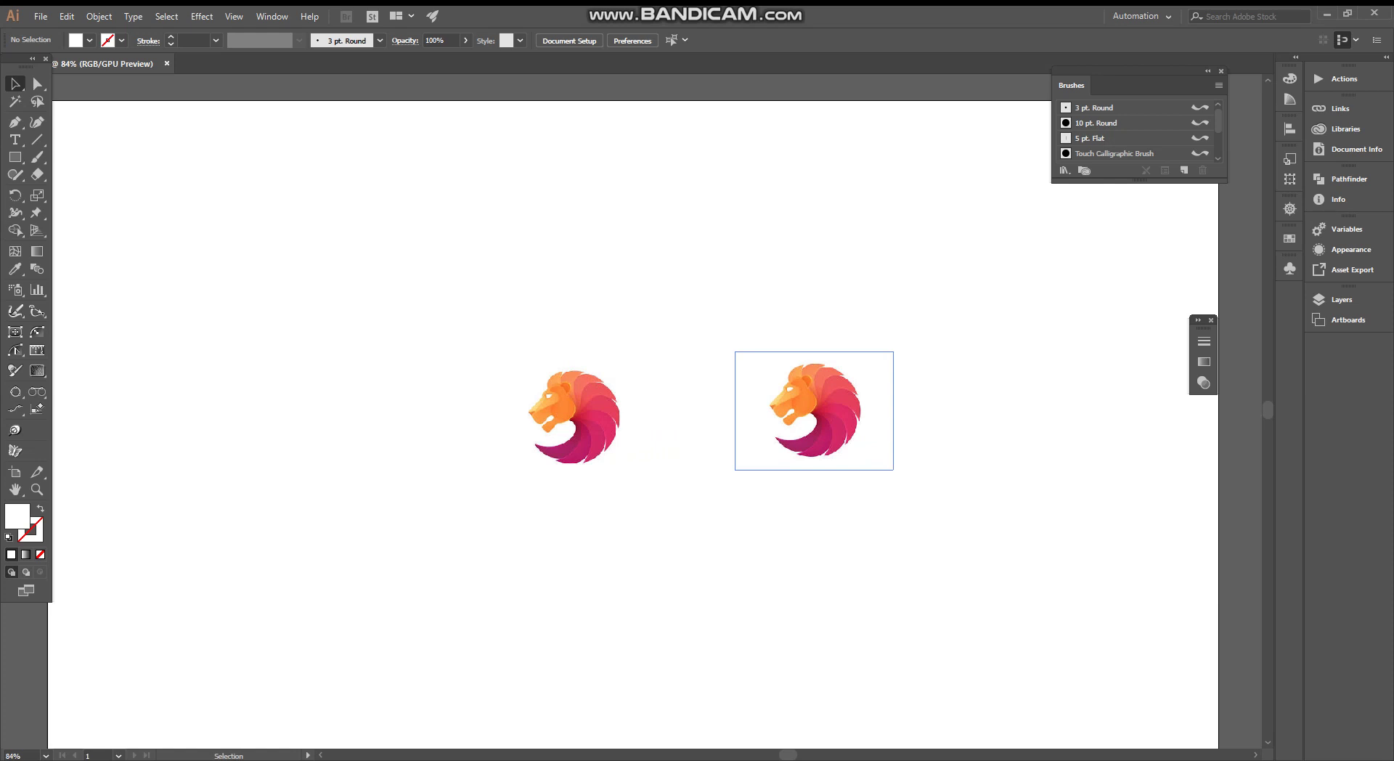
left_click_drag(836, 423, 741, 429)
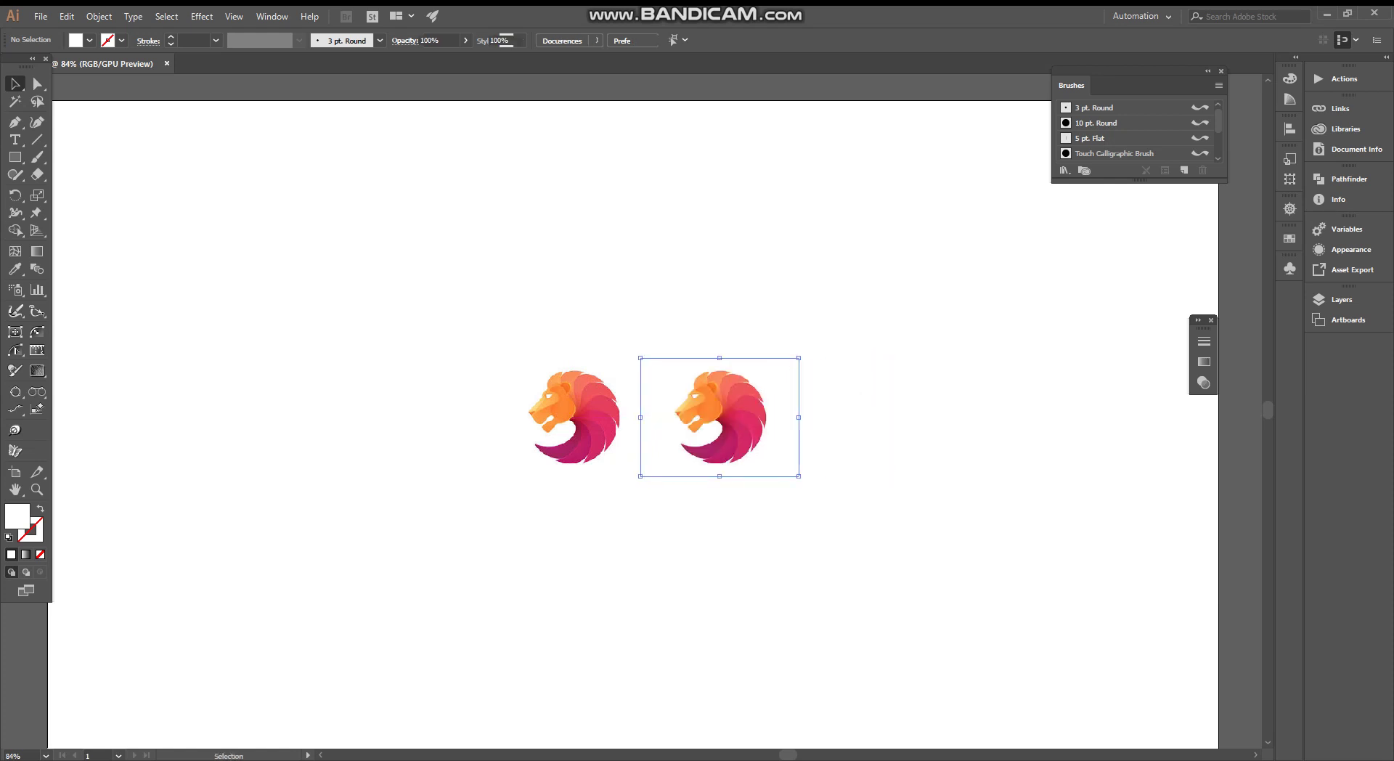
left_click_drag(471, 327, 775, 512)
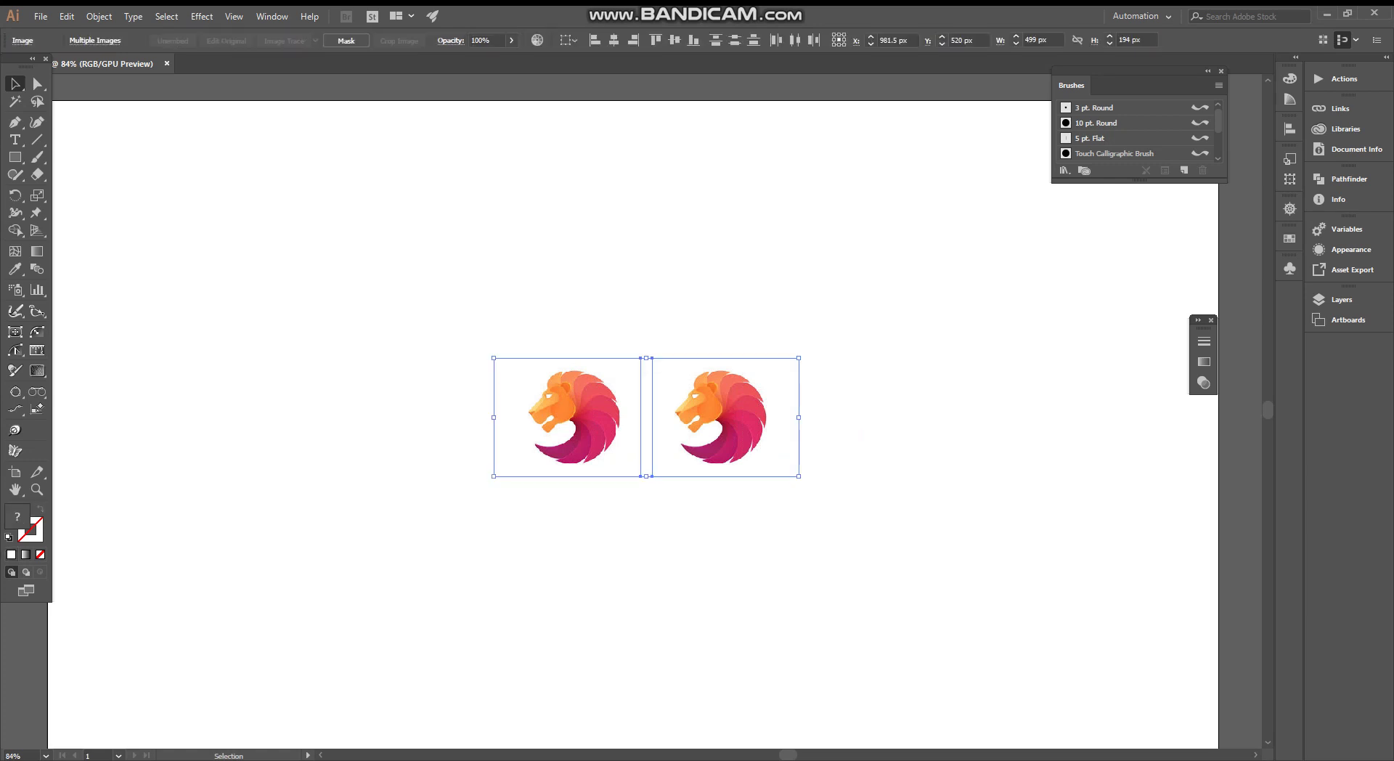
left_click_drag(745, 395, 755, 563)
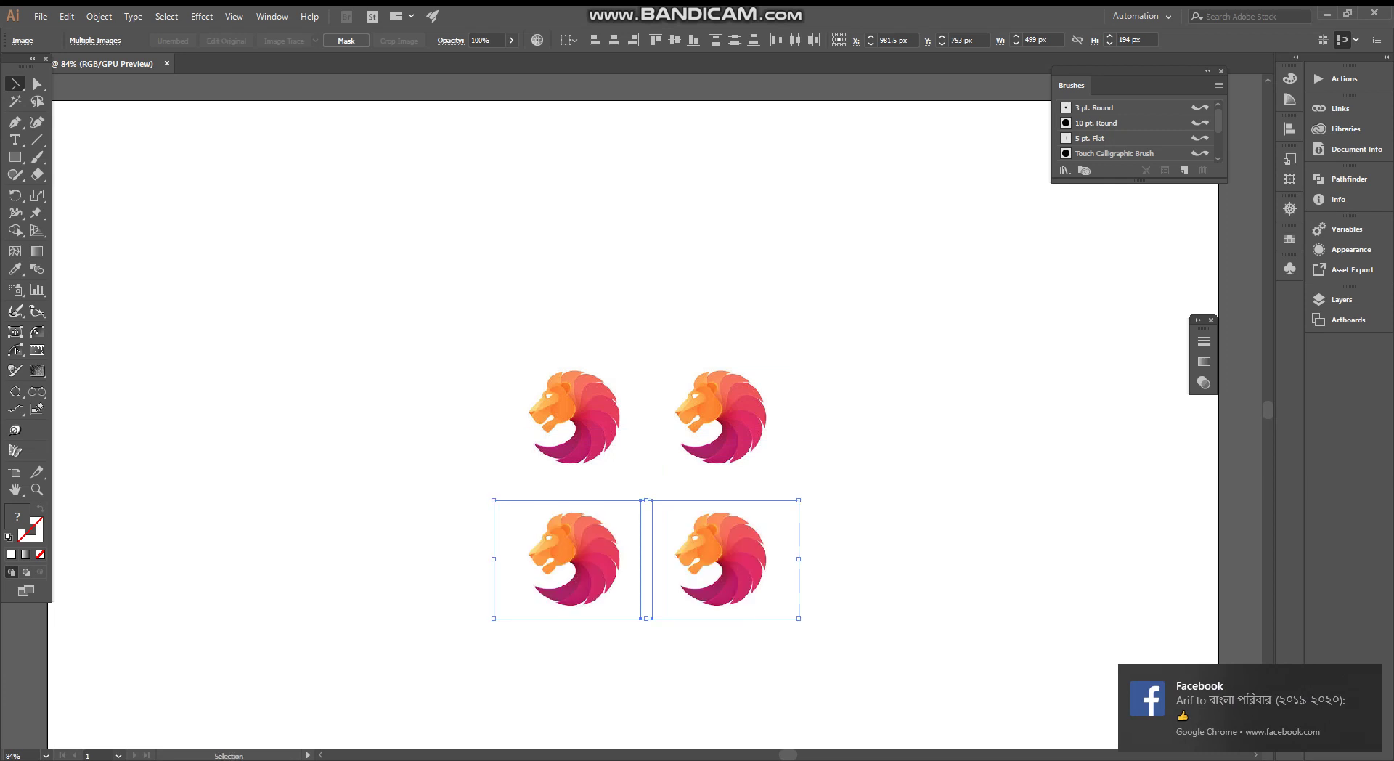
key("ctrl+shift+a")
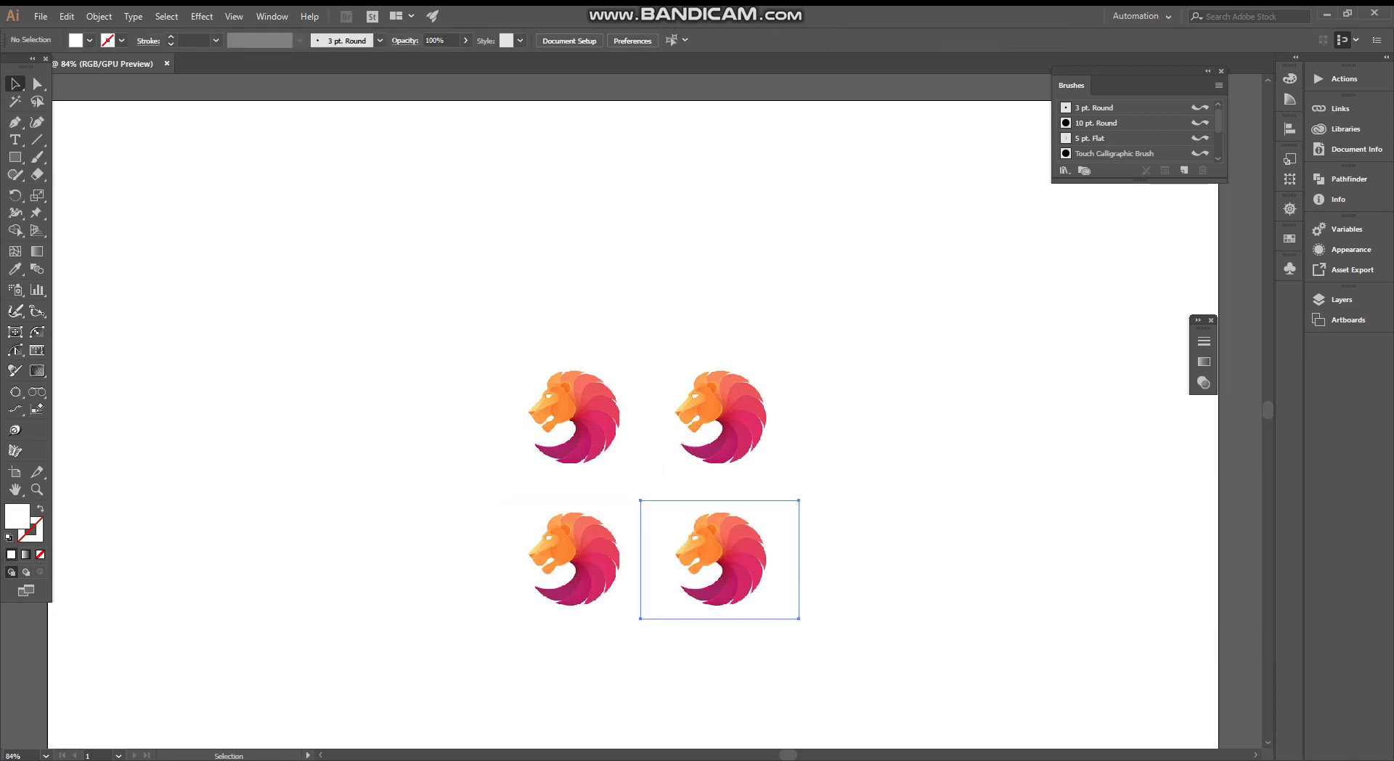
Move the bottom-right lion up above the other three
left_click_drag(785, 535, 846, 230)
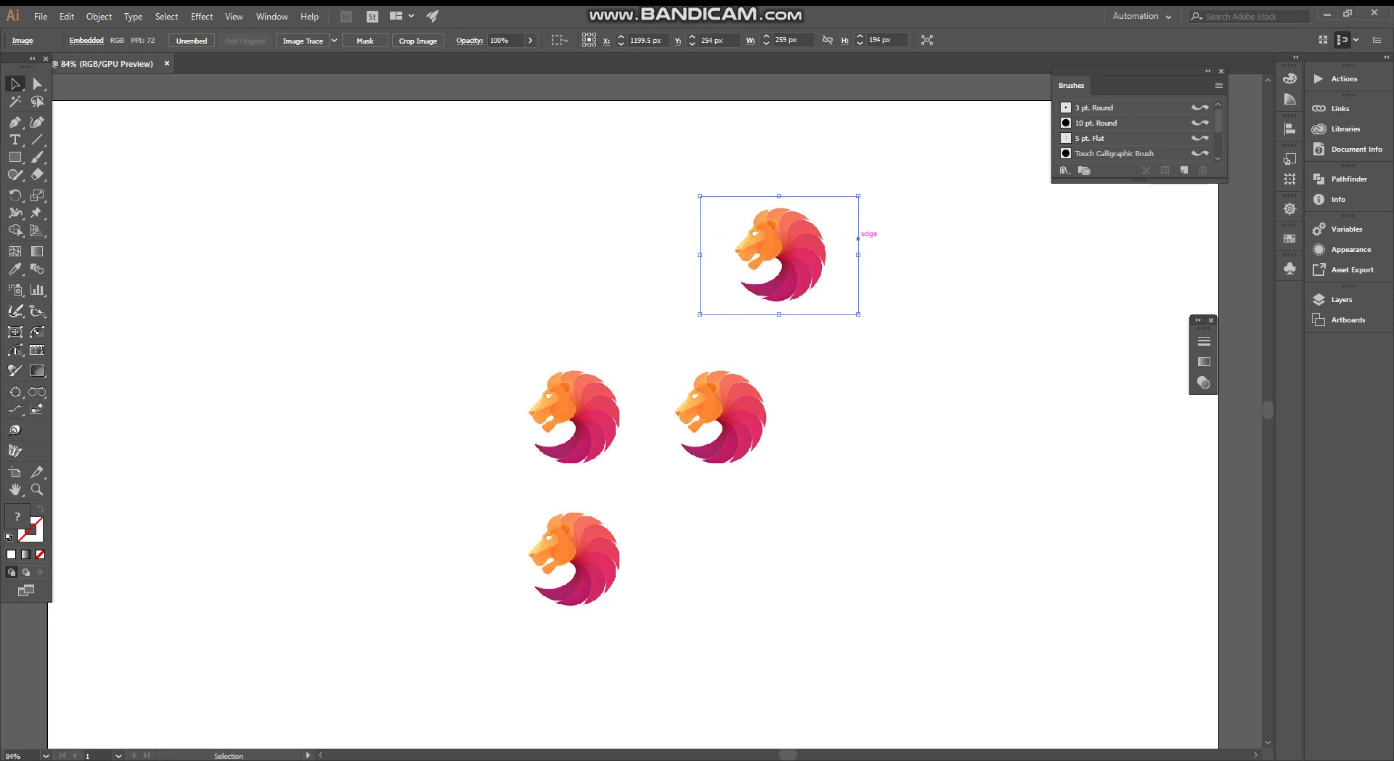
key("a")
key("ctrl+shift+a")
key("v")
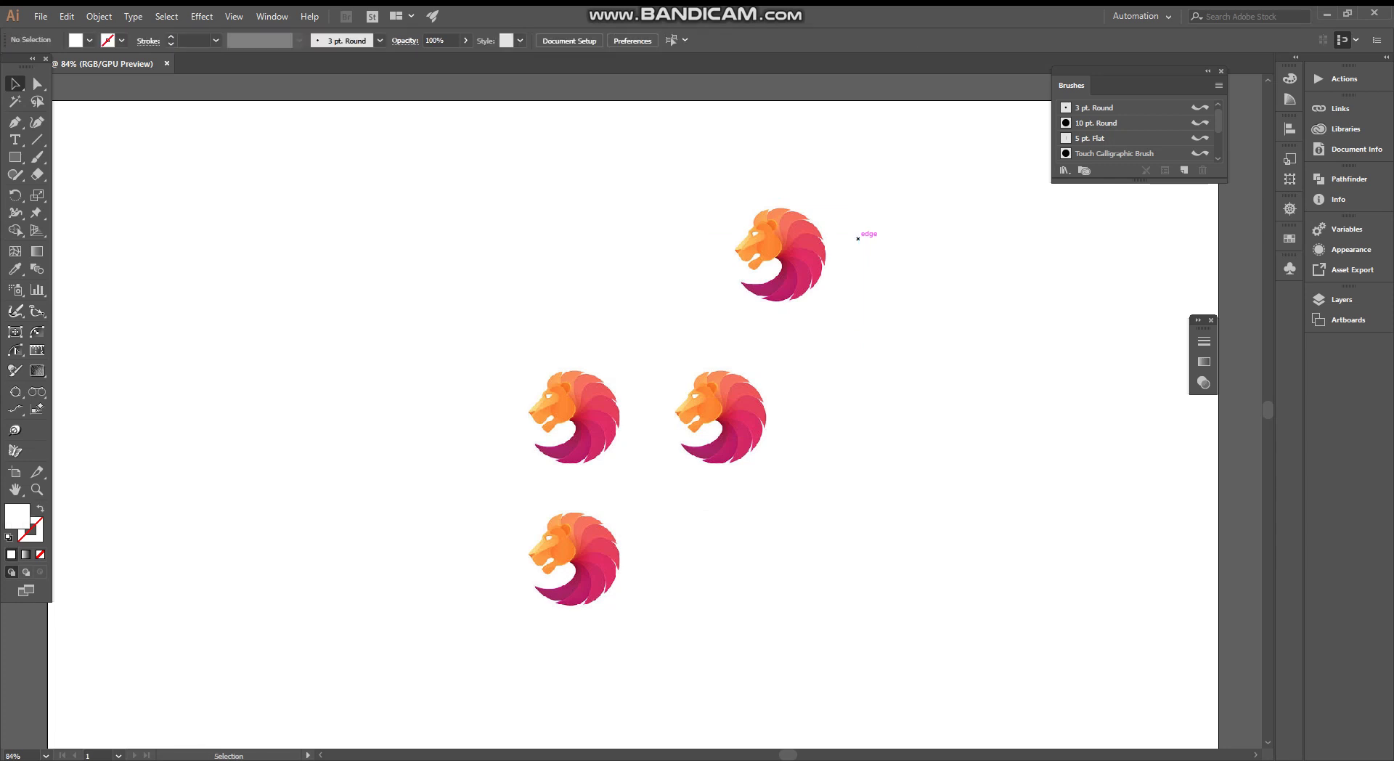
left_click_drag(791, 242, 996, 152)
Reposition the top lion over to the upper left of the group
key("a")
left_click(781, 254)
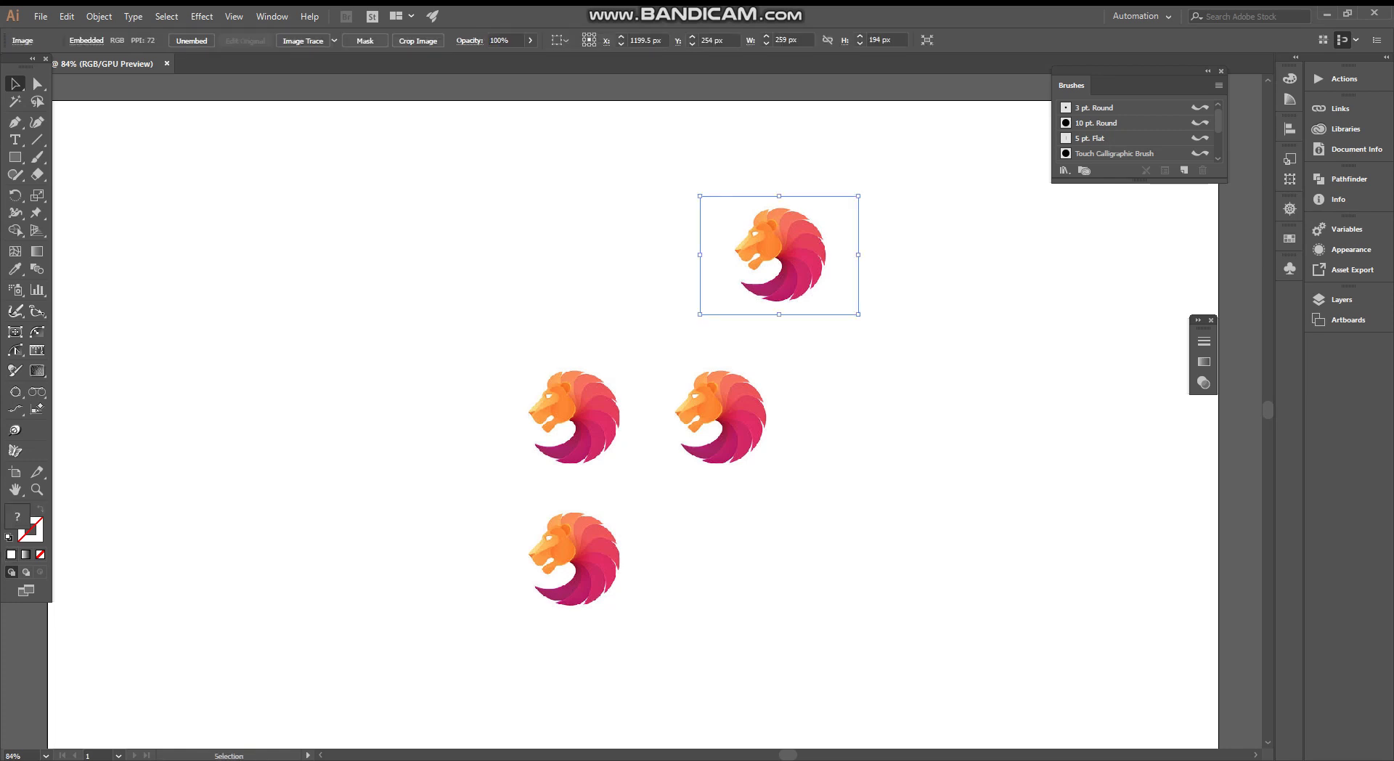
mouse_move(781, 254)
left_mouse_down()
mouse_move(894, 288)
mouse_move(613, 218)
left_mouse_up()
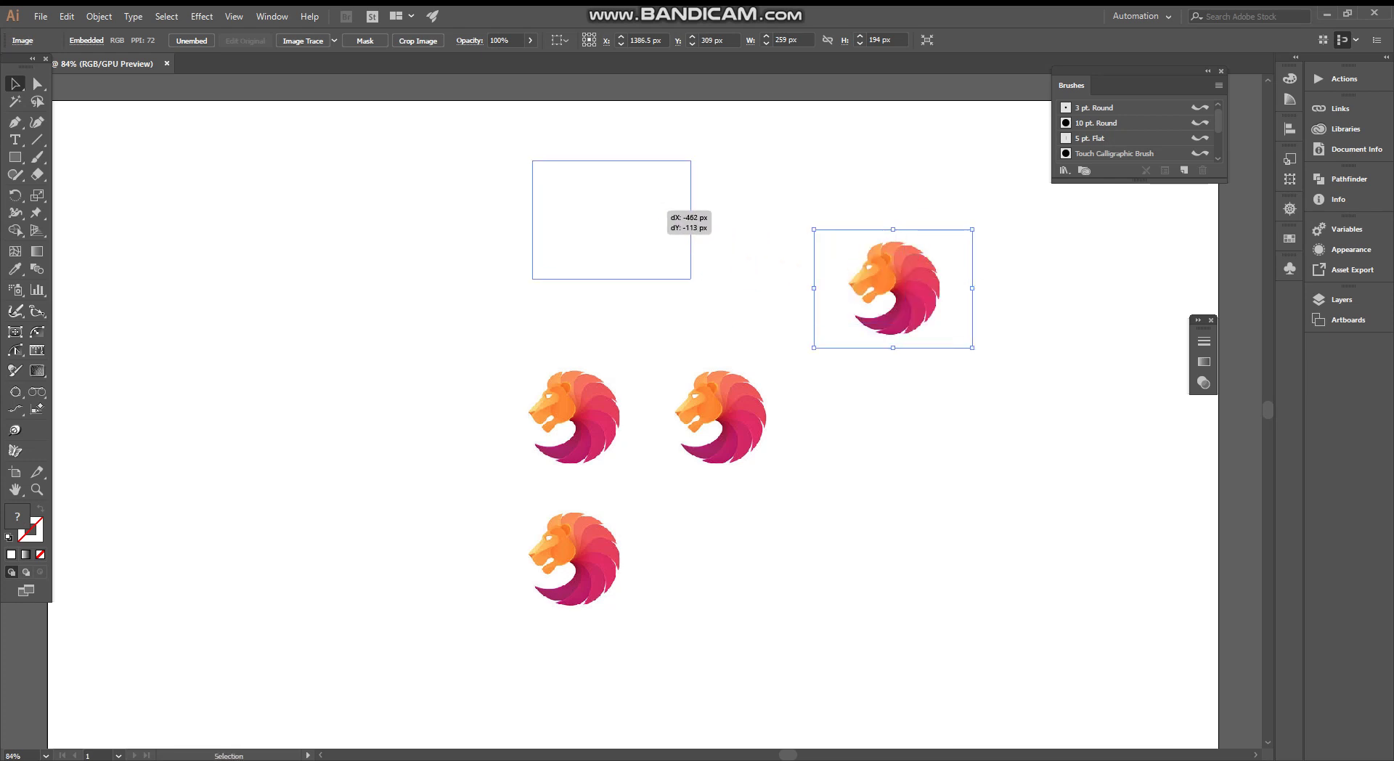
key("ctrl+shift+a")
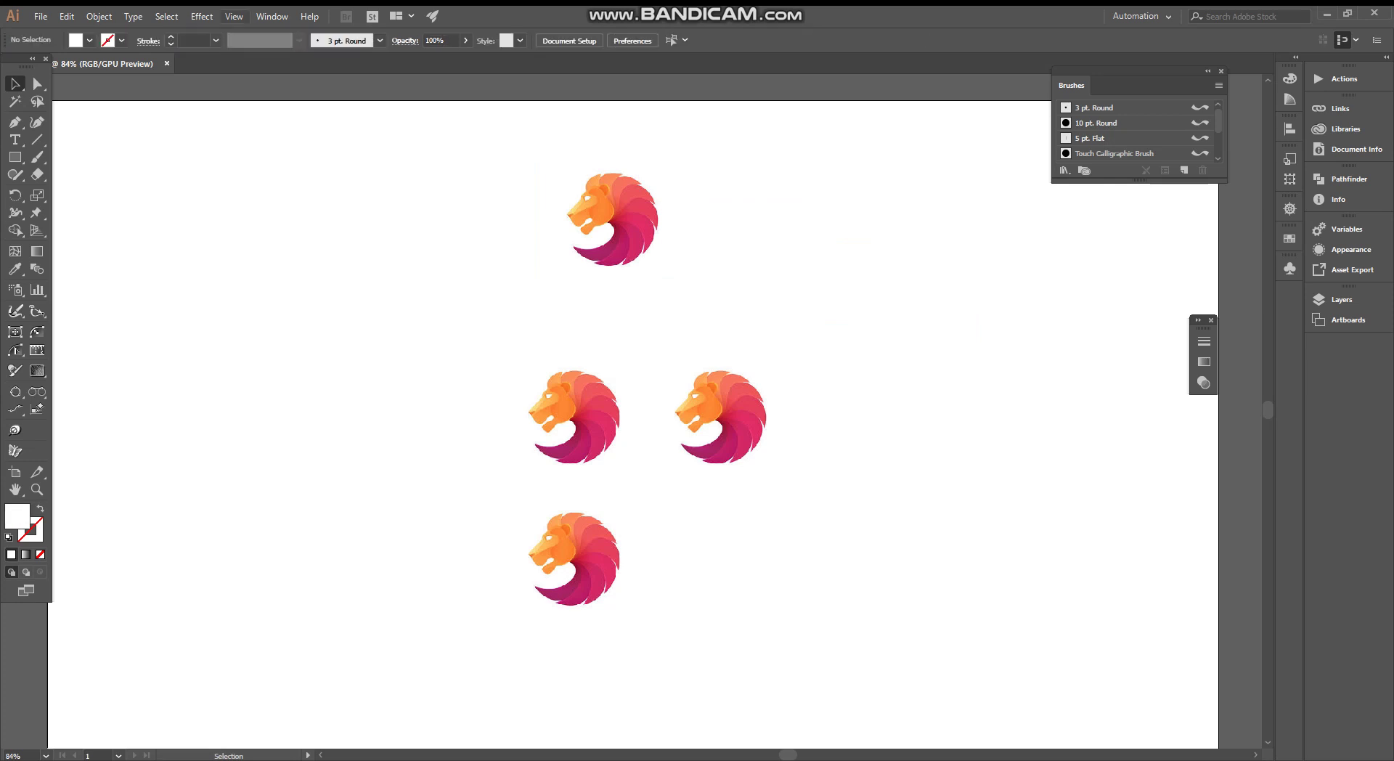
left_click_drag(664, 206, 354, 276)
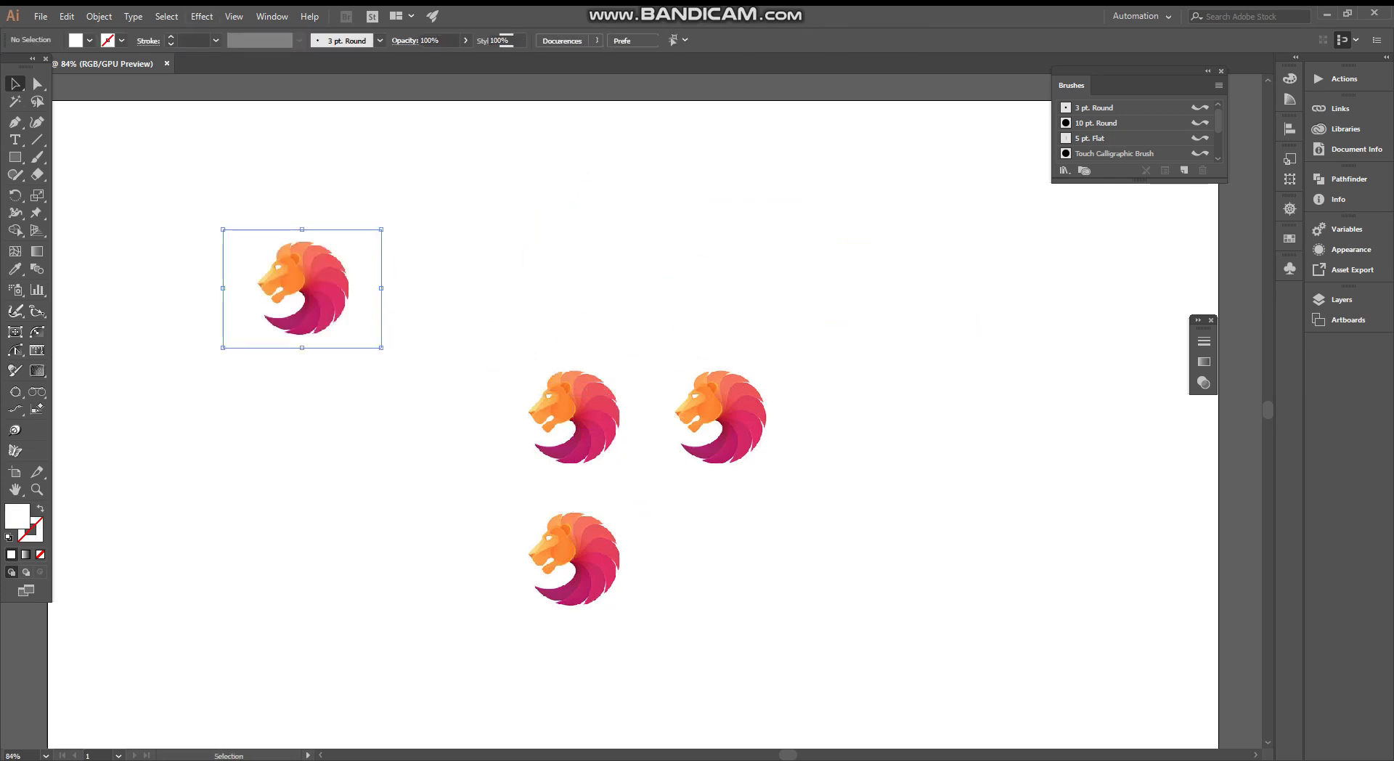
left_click_drag(341, 287, 471, 287)
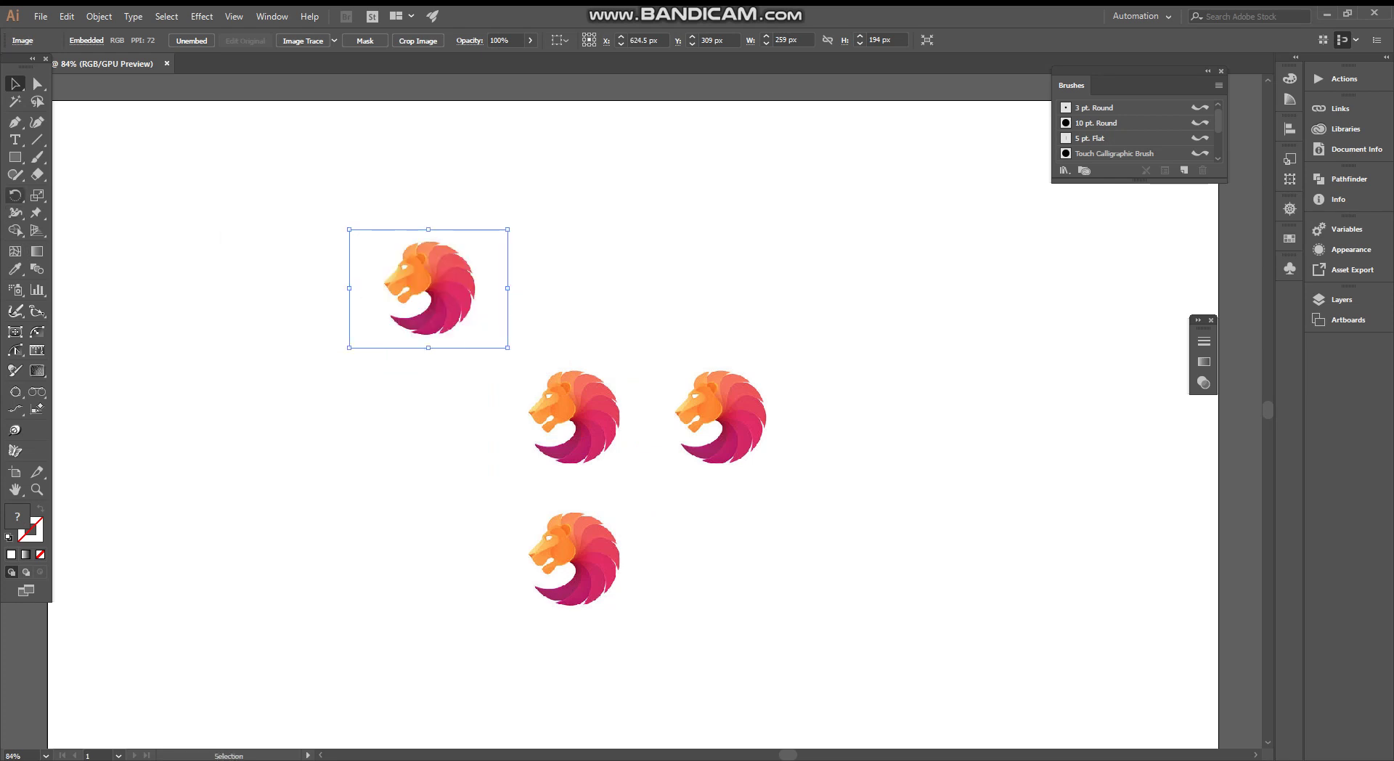
left_click(15, 231)
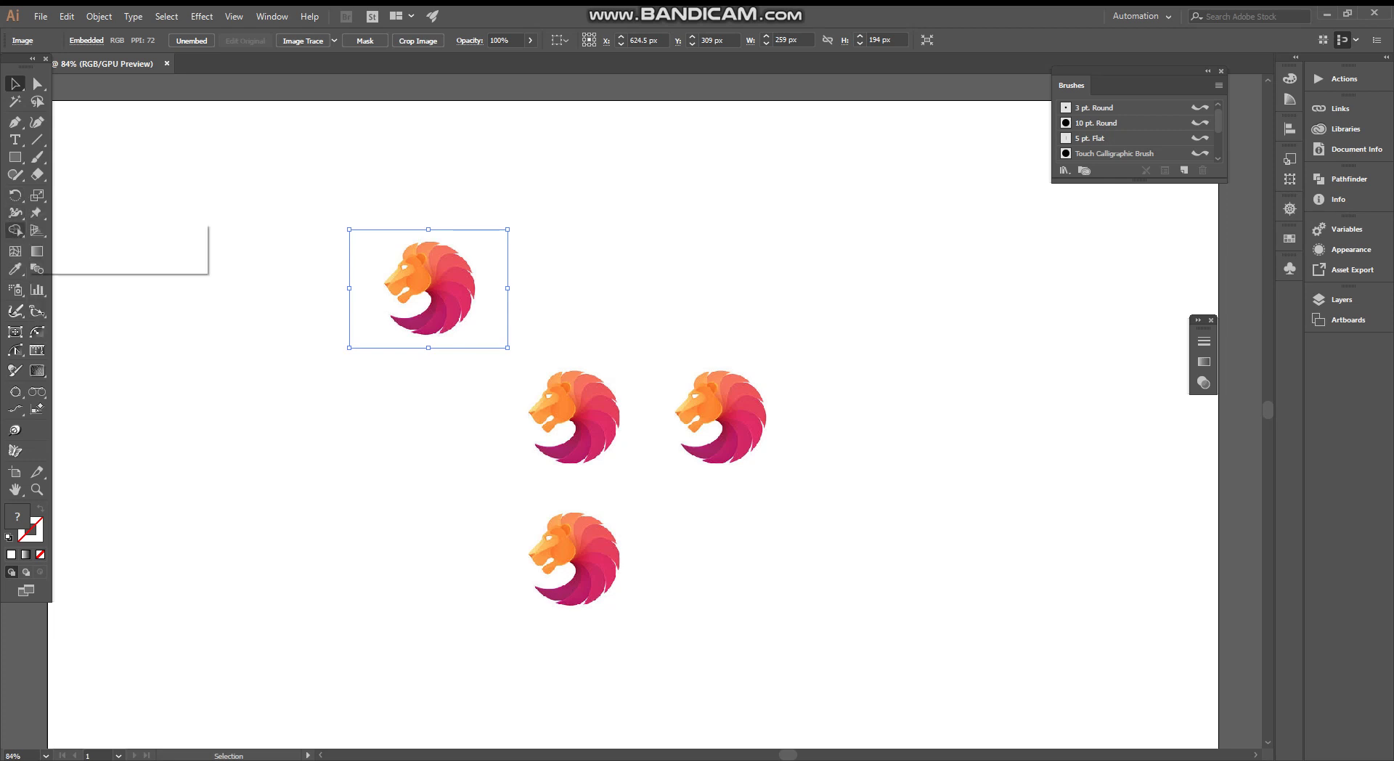
left_click(254, 218)
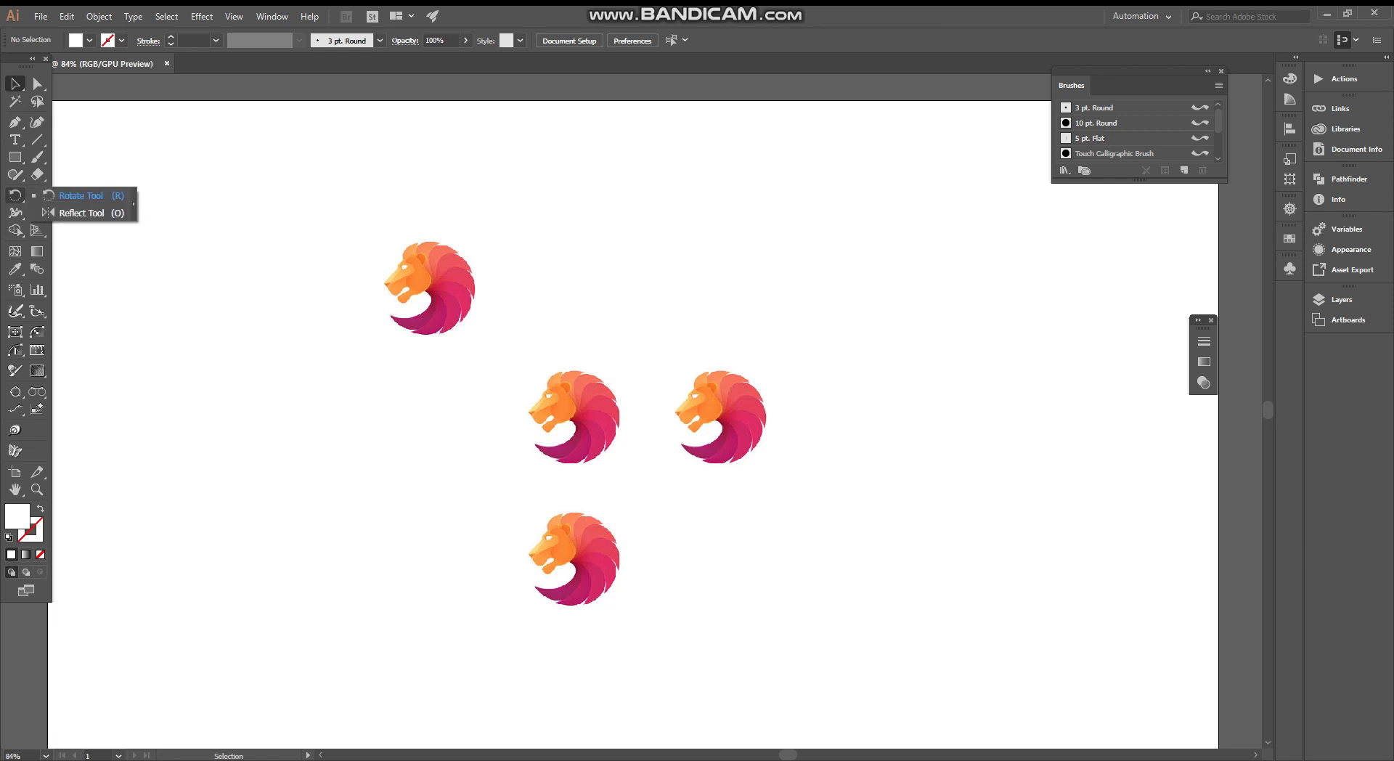
Select the upper-left lion copy with the Selection tool
left_click(14, 195)
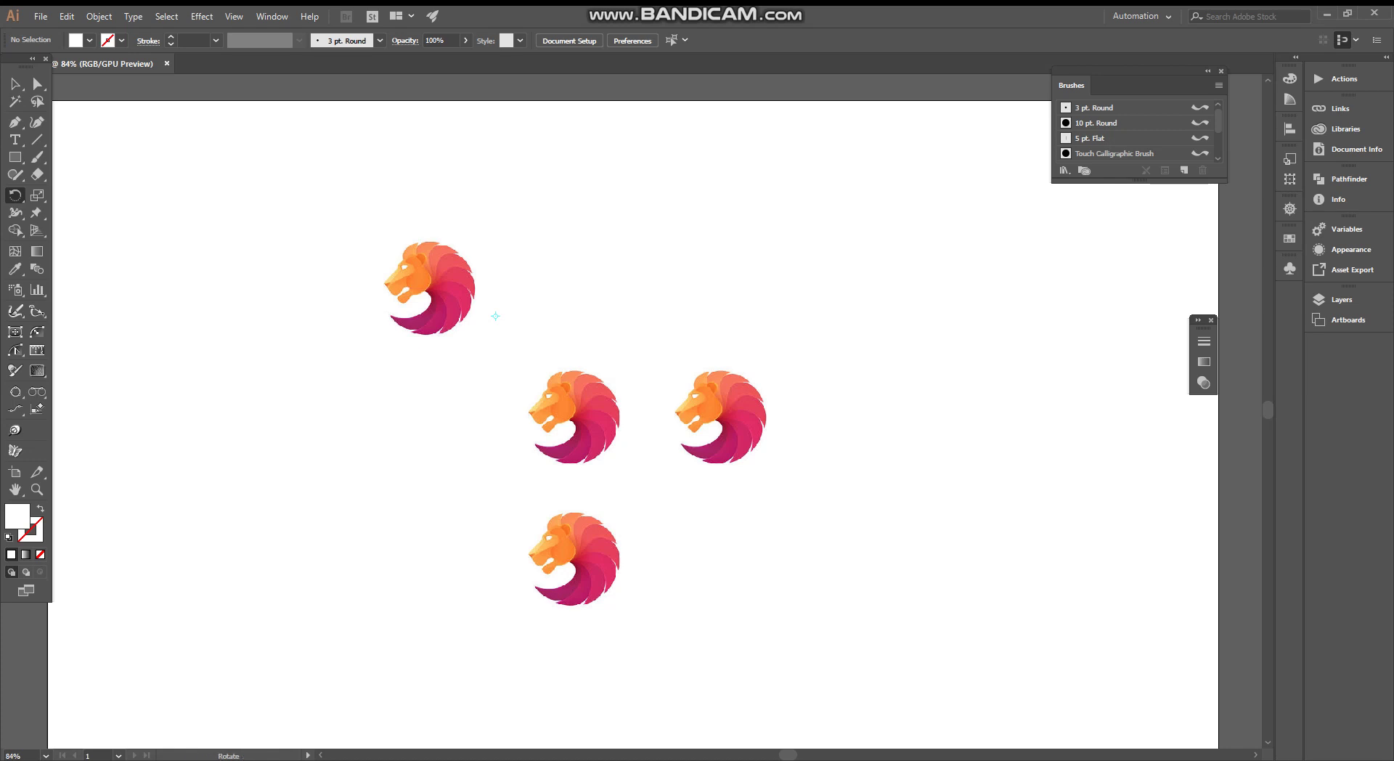
left_click_drag(15, 195, 80, 212)
key("v")
left_click_drag(385, 222, 506, 317)
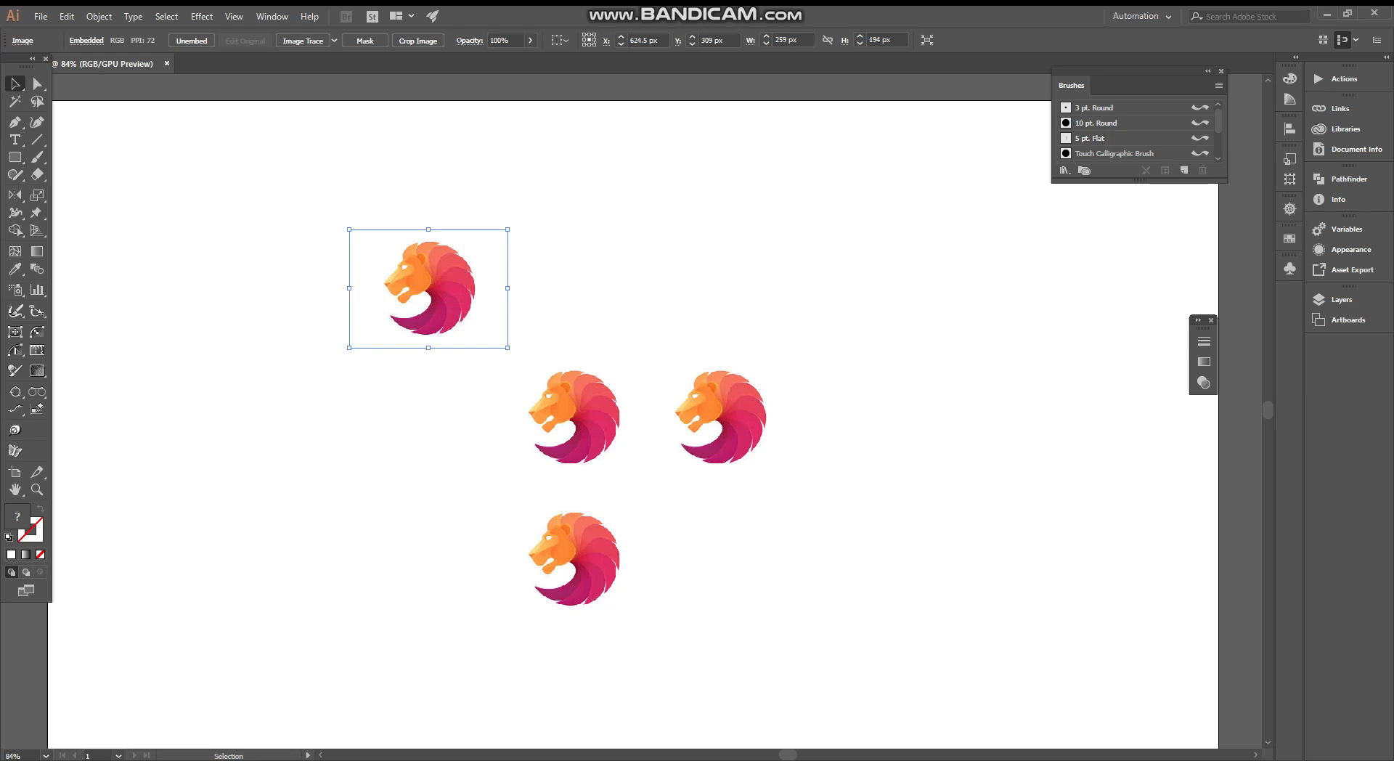
Rotate the lion about 160° and back, flip and stretch it, then delete it
left_click_drag(512, 352, 218, 243)
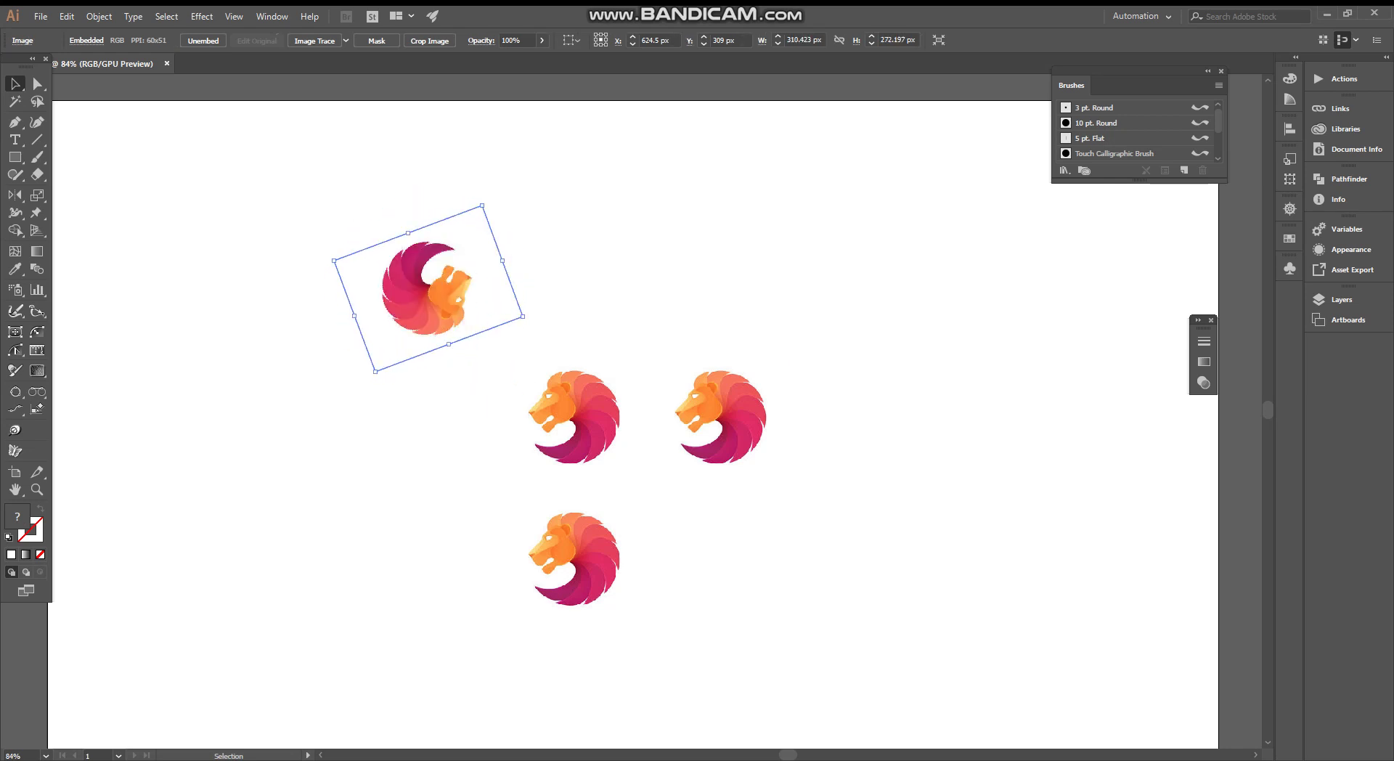
left_click_drag(349, 254, 610, 245)
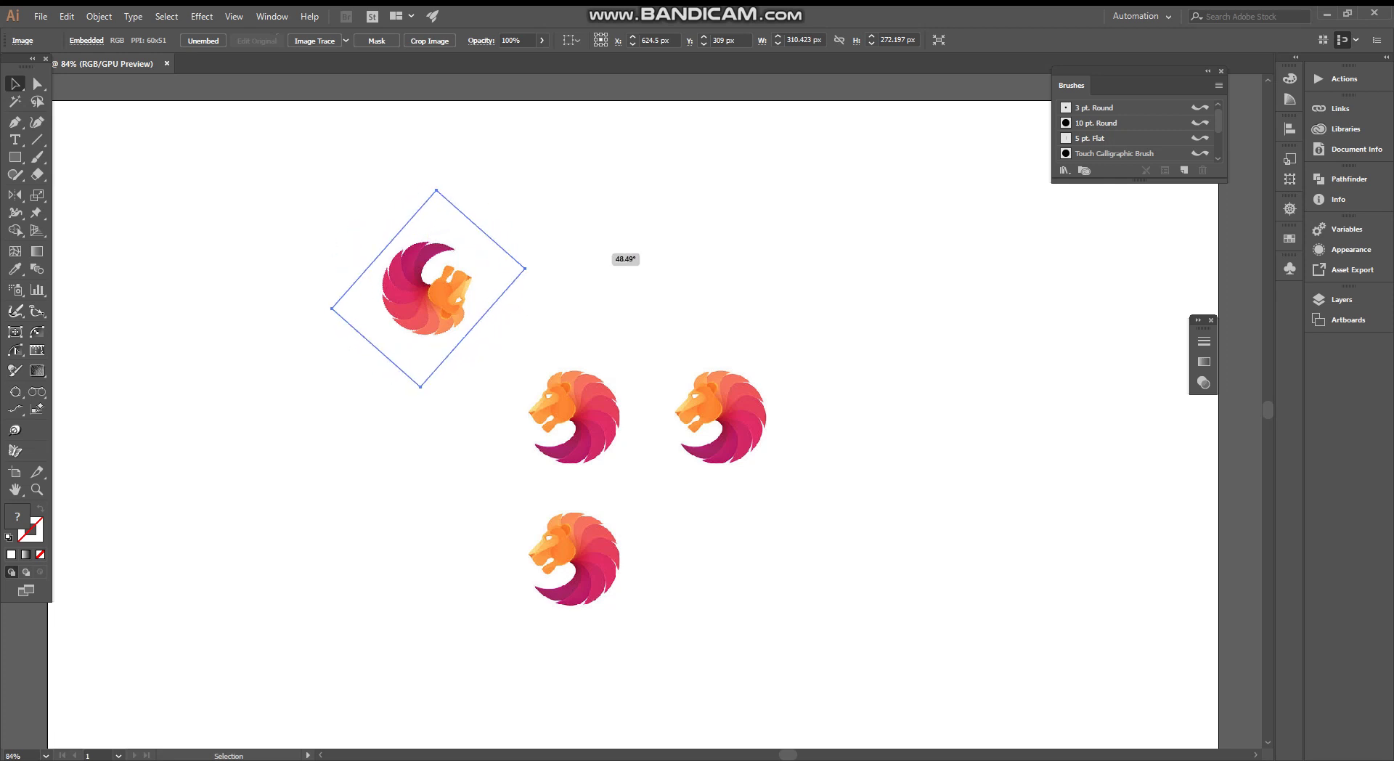
left_click_drag(507, 298, 105, 248)
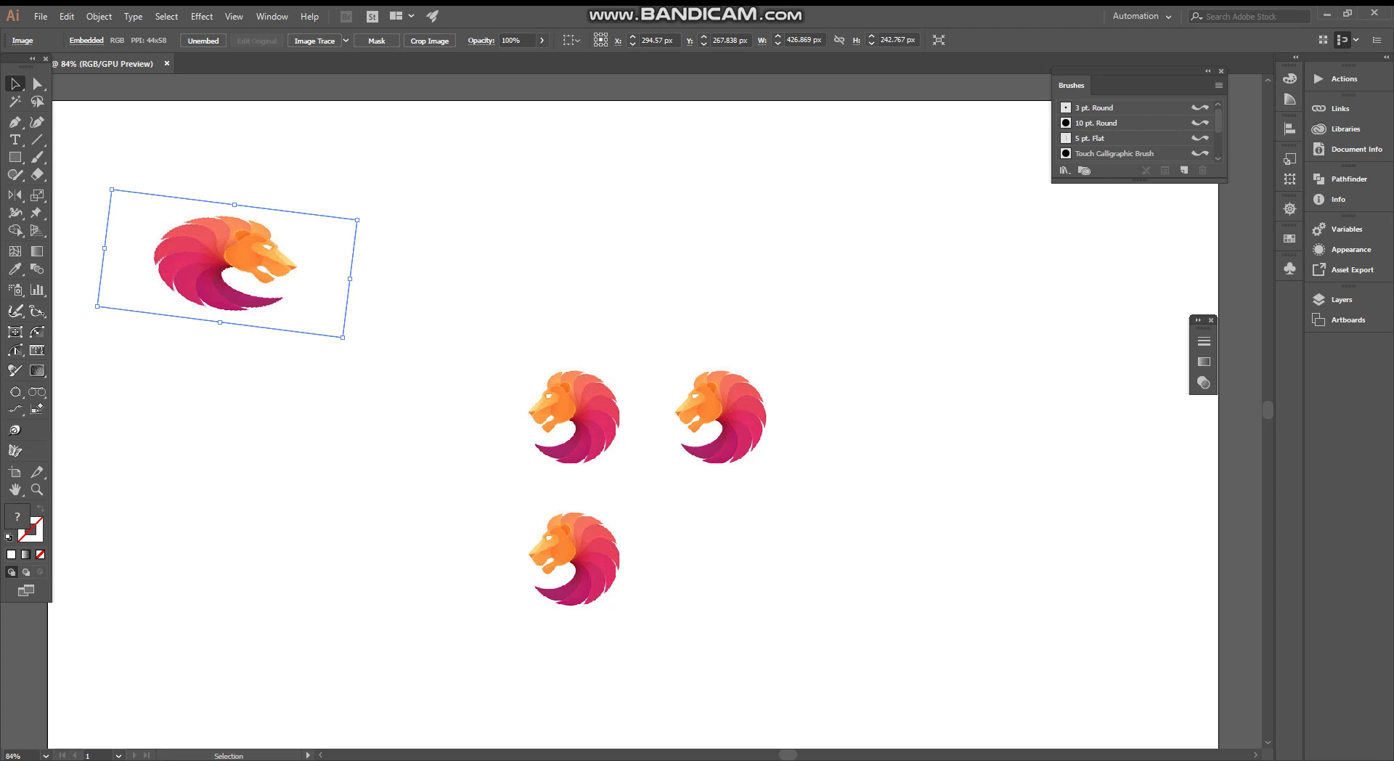
left_click_drag(220, 322, 215, 371)
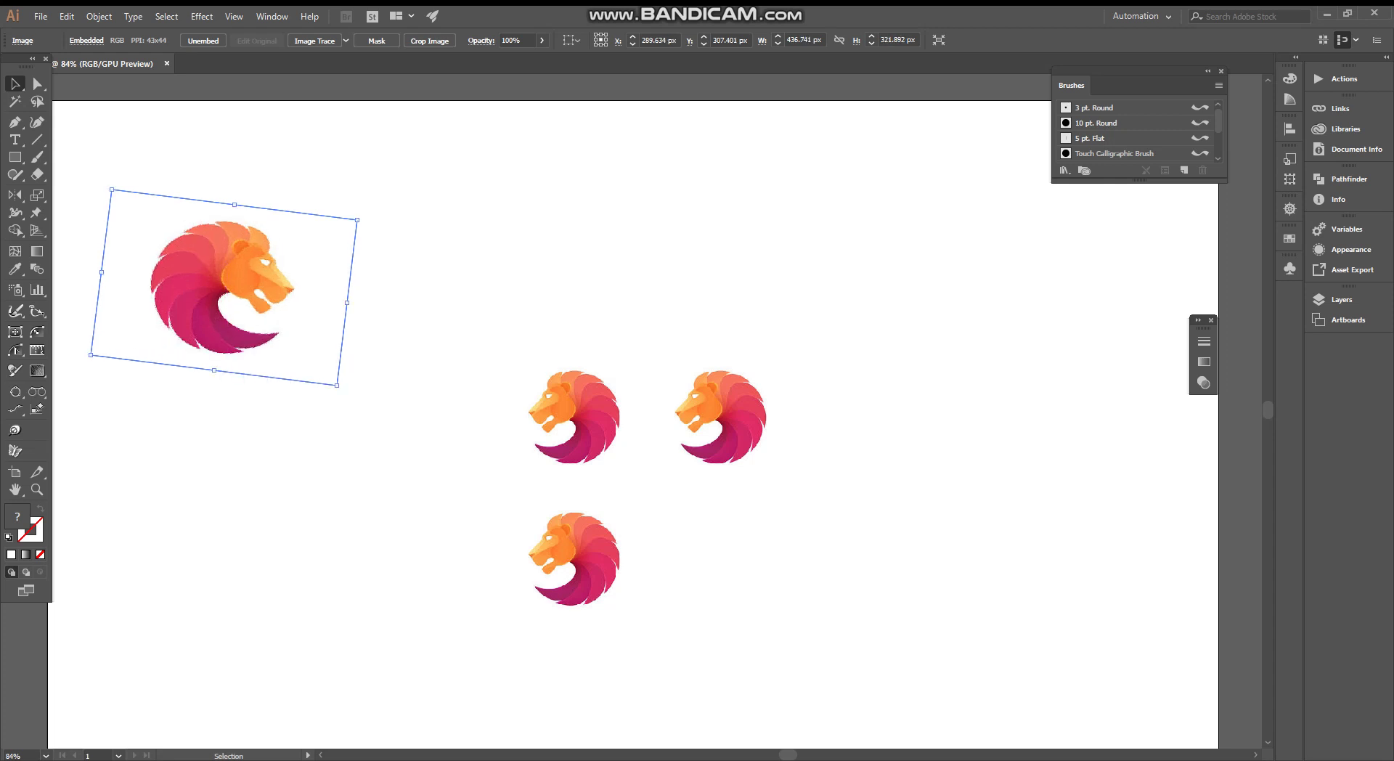
key("Delete")
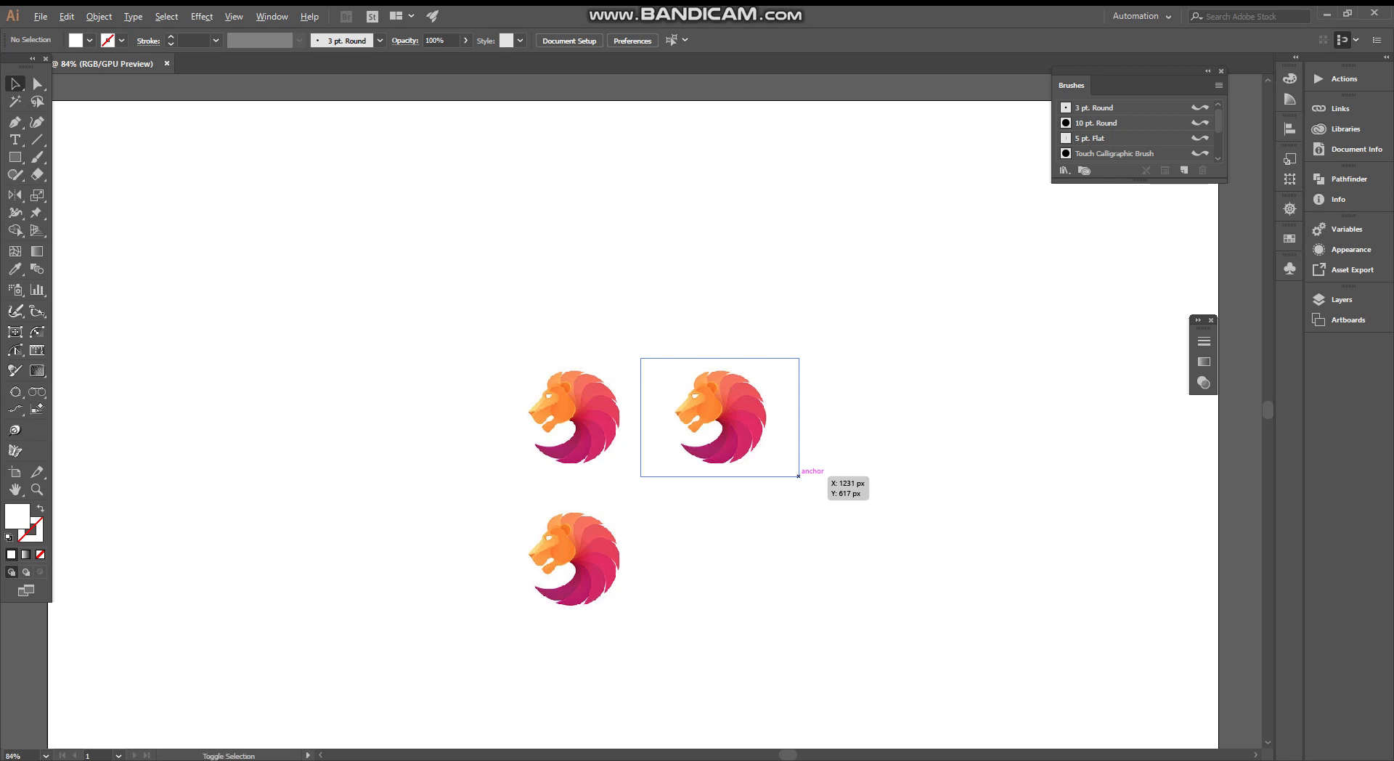
left_click_drag(799, 476, 1092, 681)
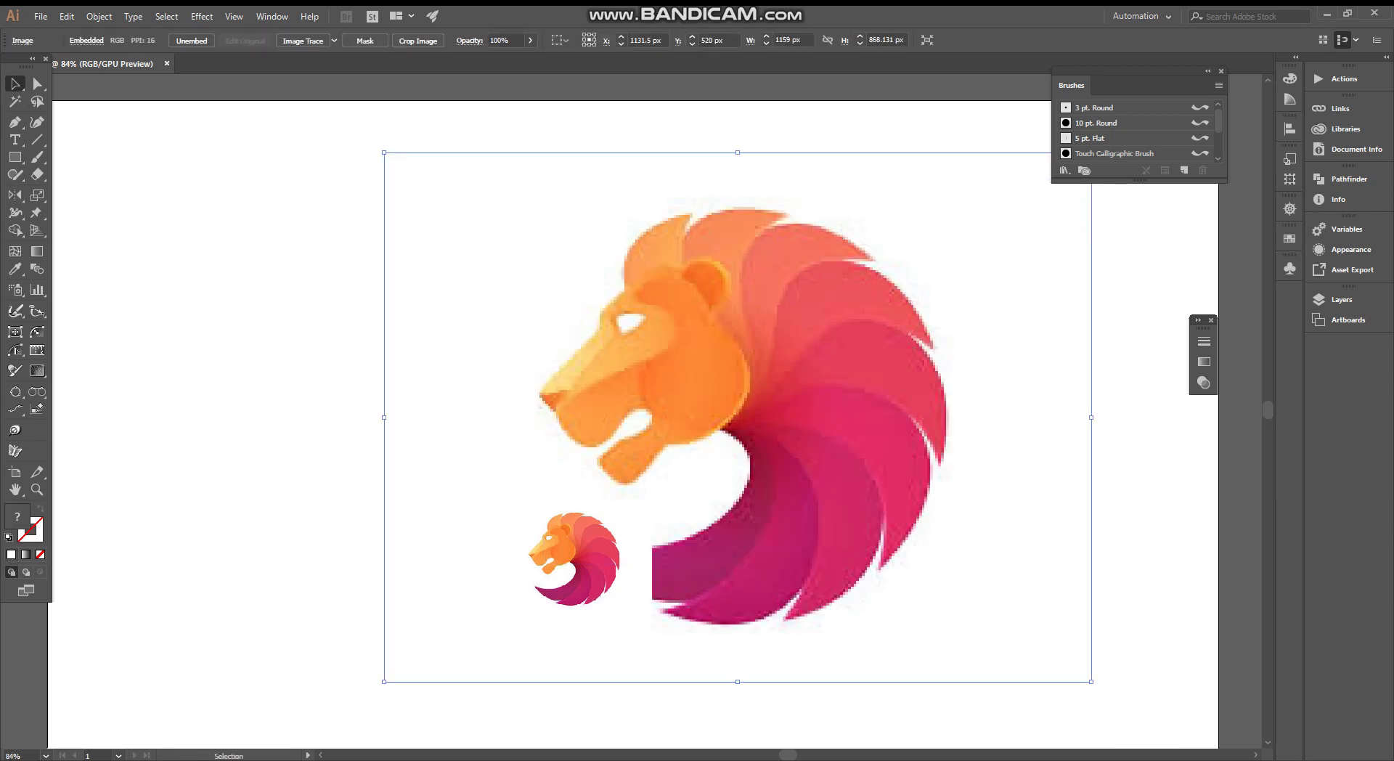
key("ctrl+shift+a")
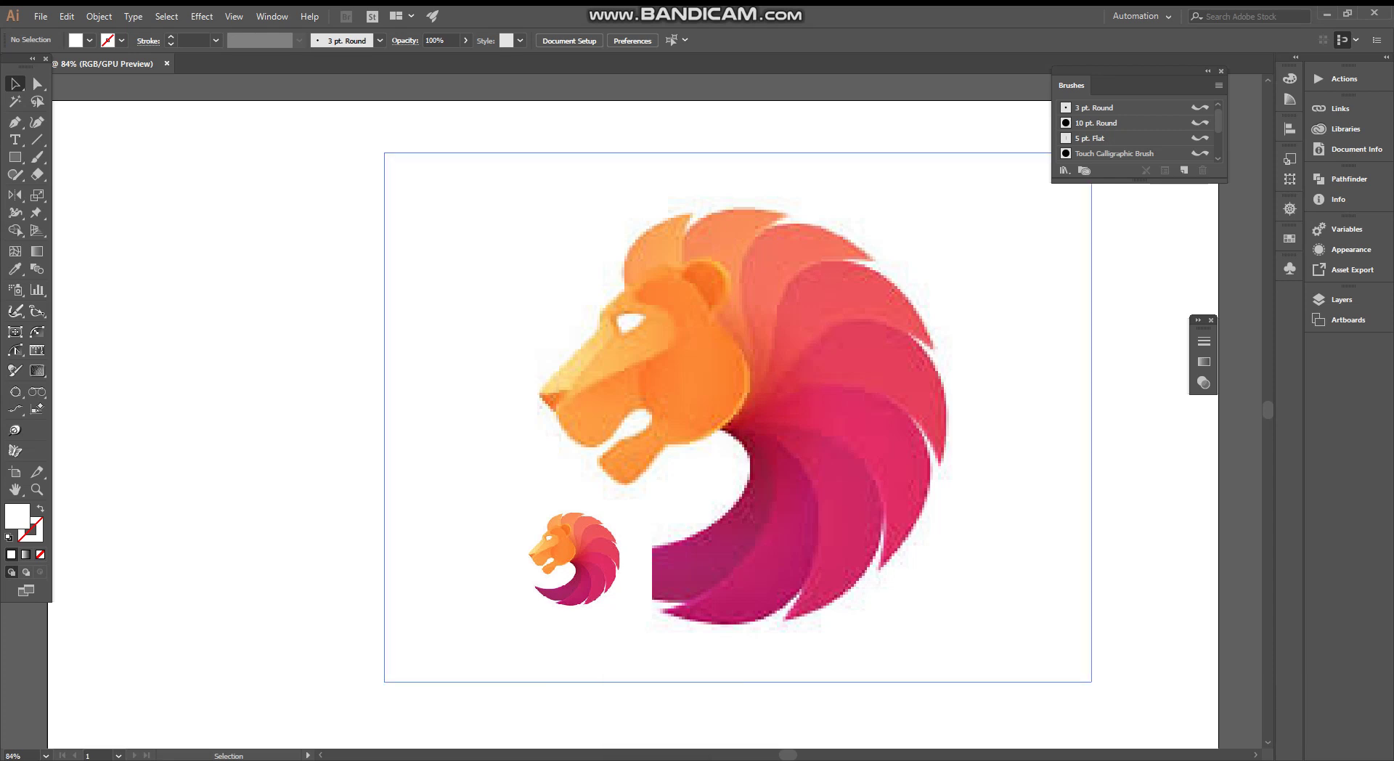
key("ctrl+a")
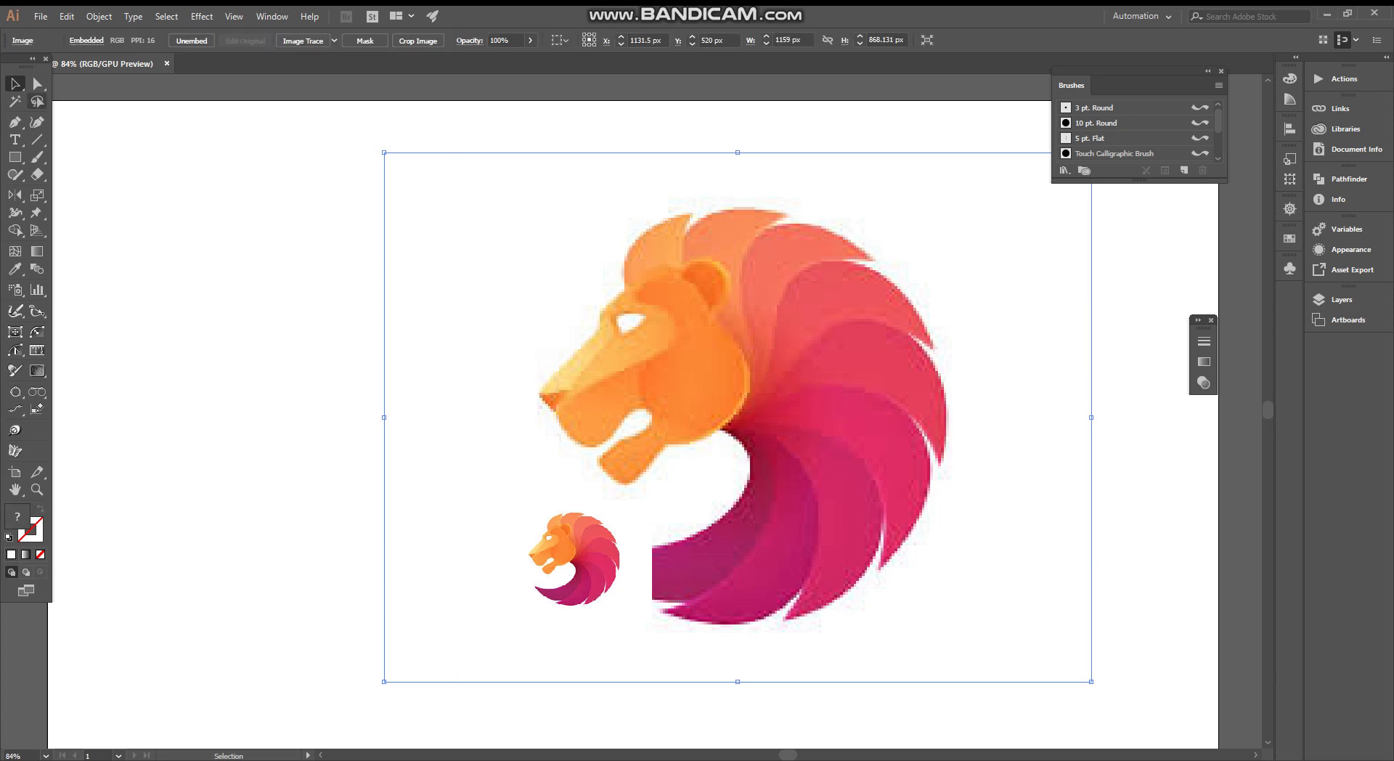
key("Delete")
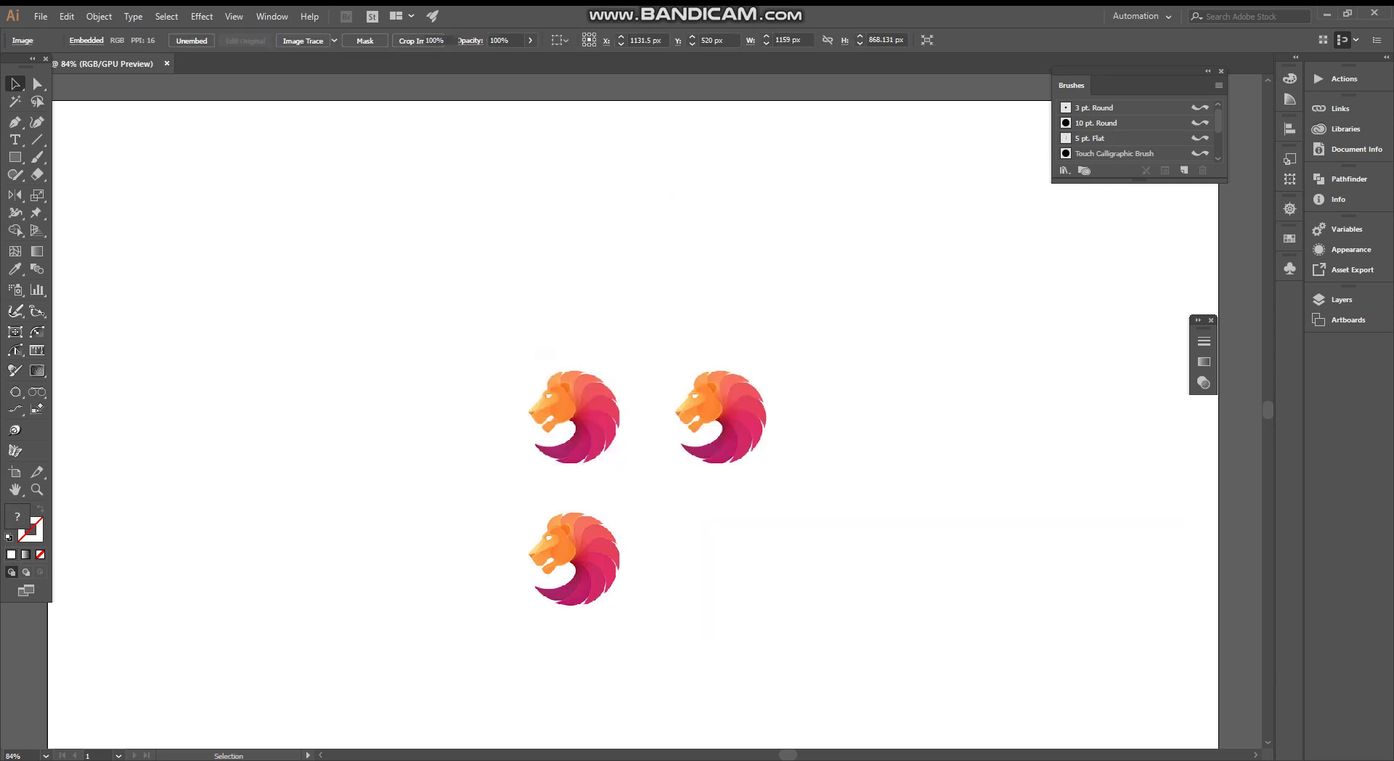
Marquee-select the two upper lions and delete them
key("a")
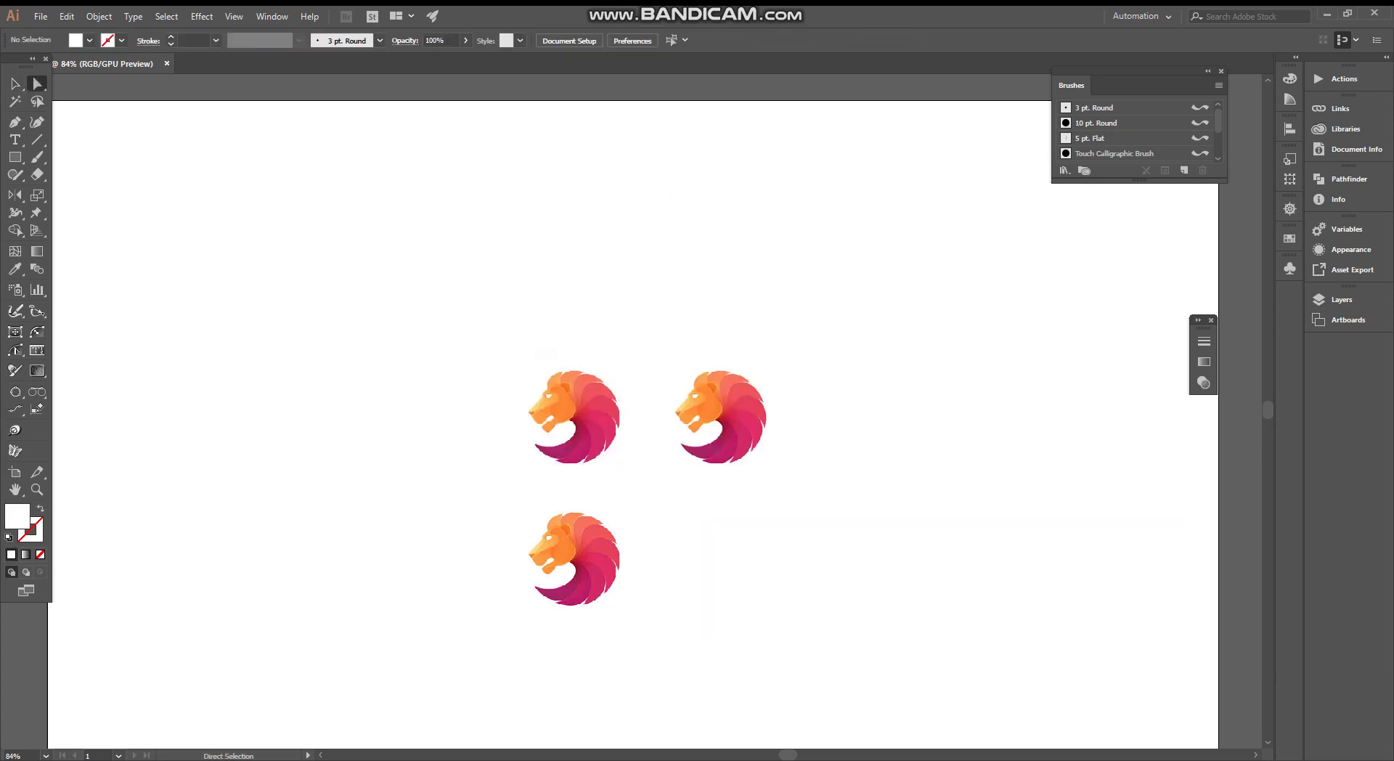
mouse_move(399, 324)
left_mouse_down()
mouse_move(626, 447)
mouse_move(807, 481)
left_mouse_up()
left_click_drag(806, 481, 801, 481)
key("Delete")
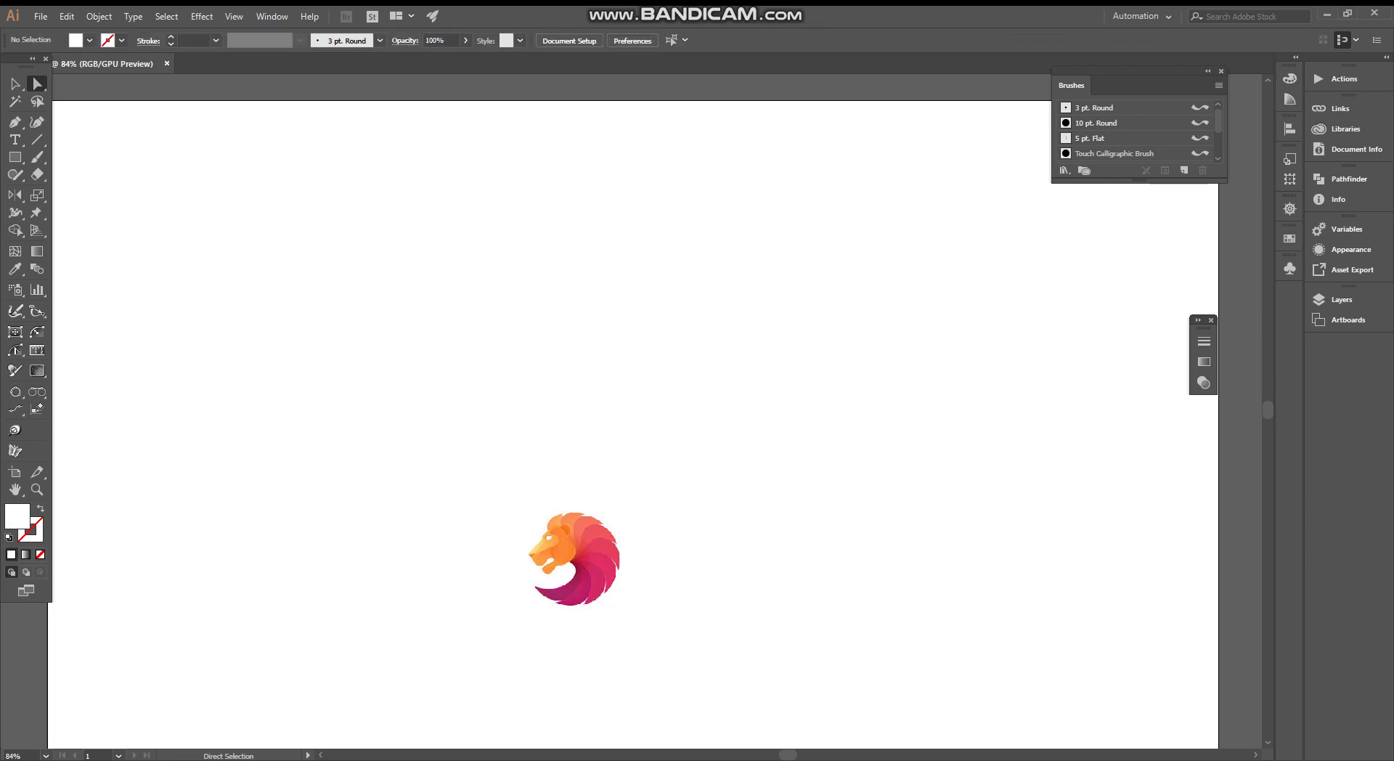
Move the remaining lion up near the top, then undo a trial duplicate
left_click_drag(611, 535, 567, 219)
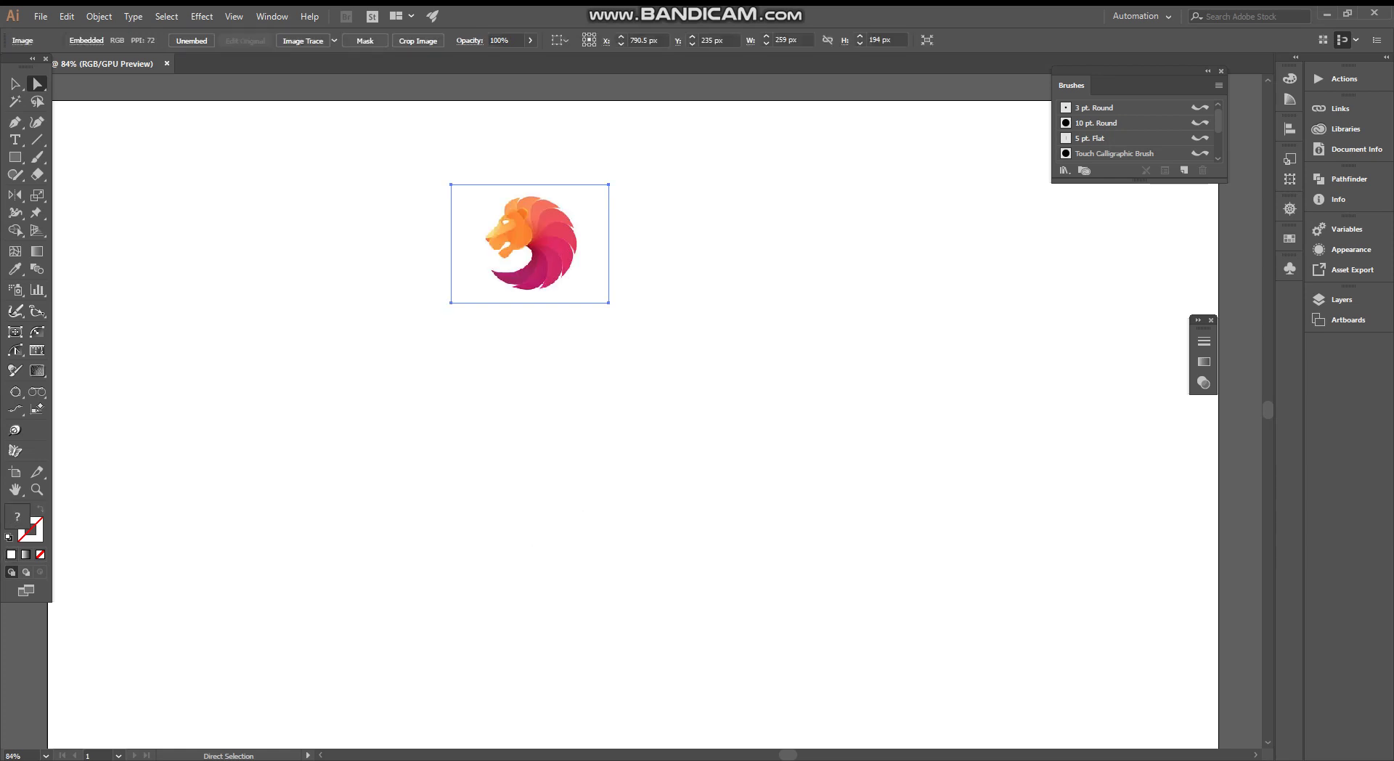
left_click_drag(535, 235, 617, 312)
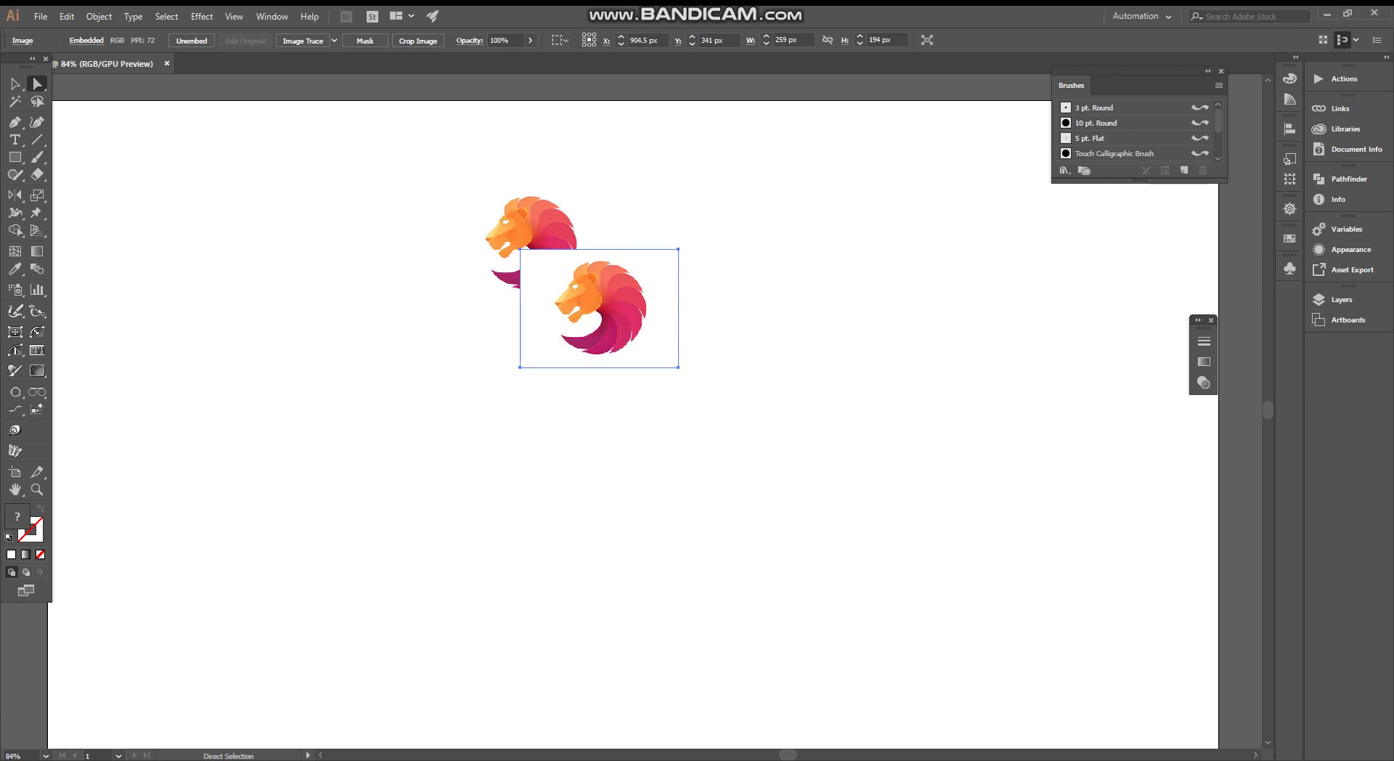
key("ctrl+z")
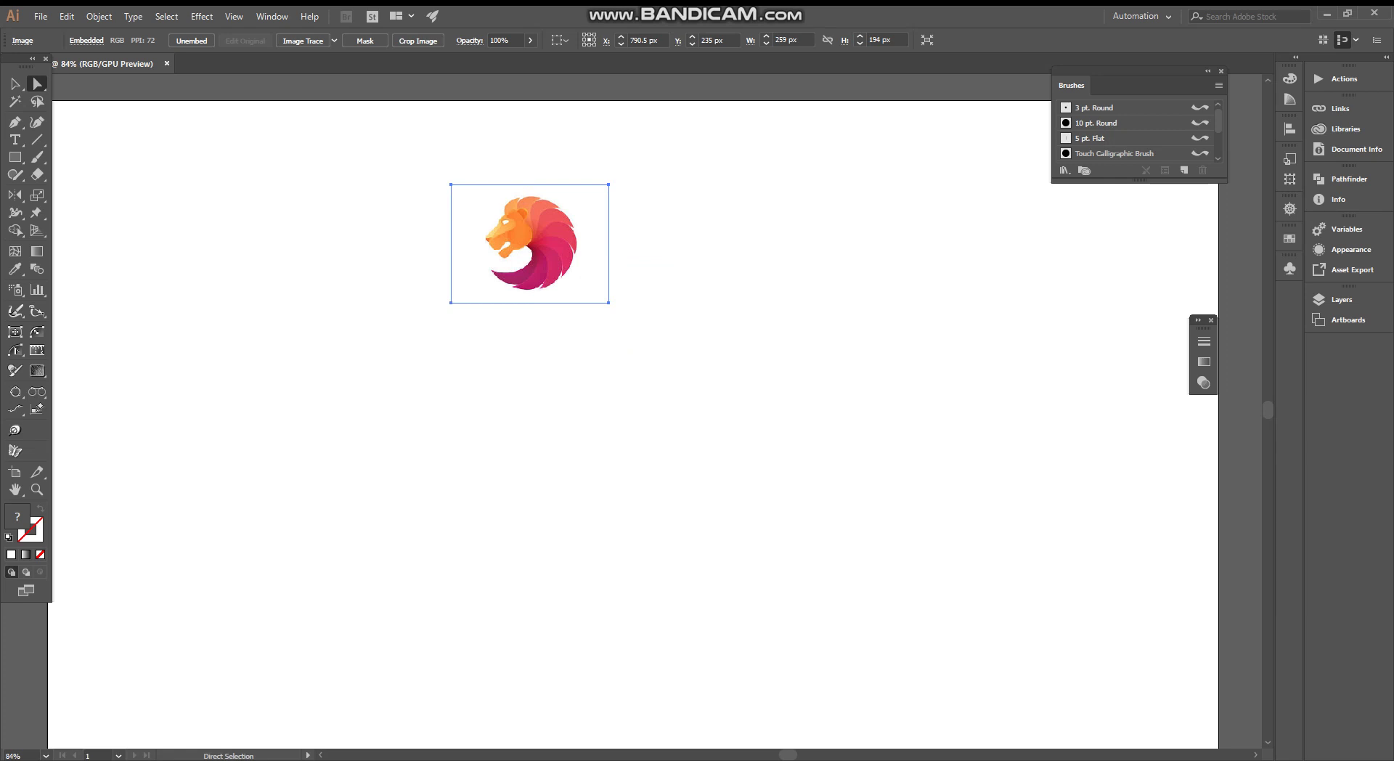